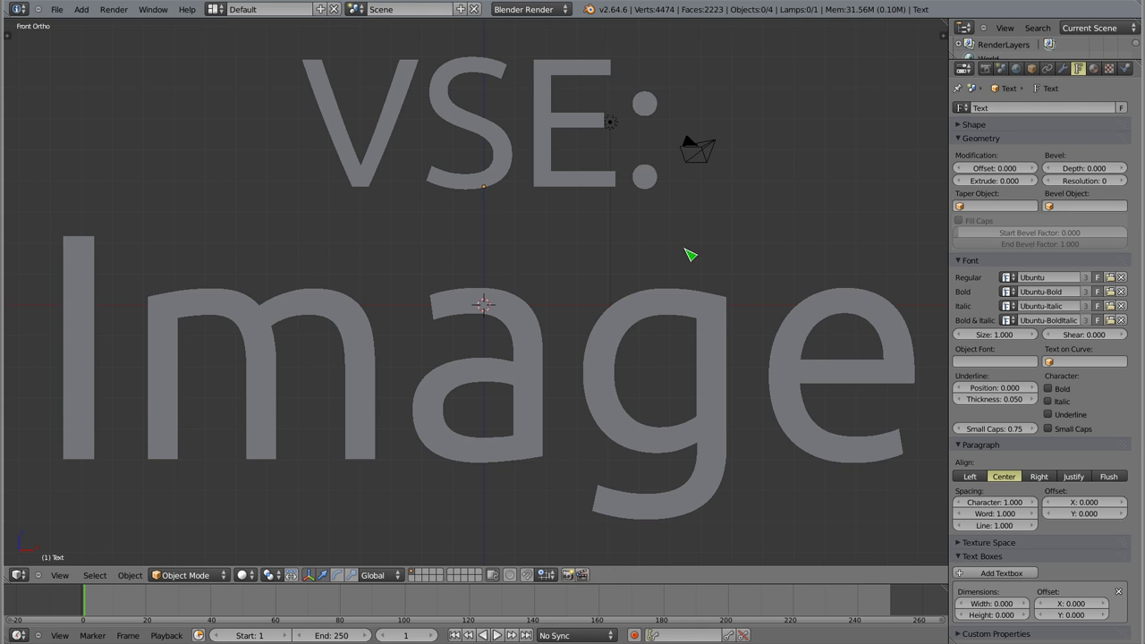
Step: Delete the 'VSE:' and 'Image' title text objects from the scene
{"action": "right_click", "coordinate": [554, 186]}
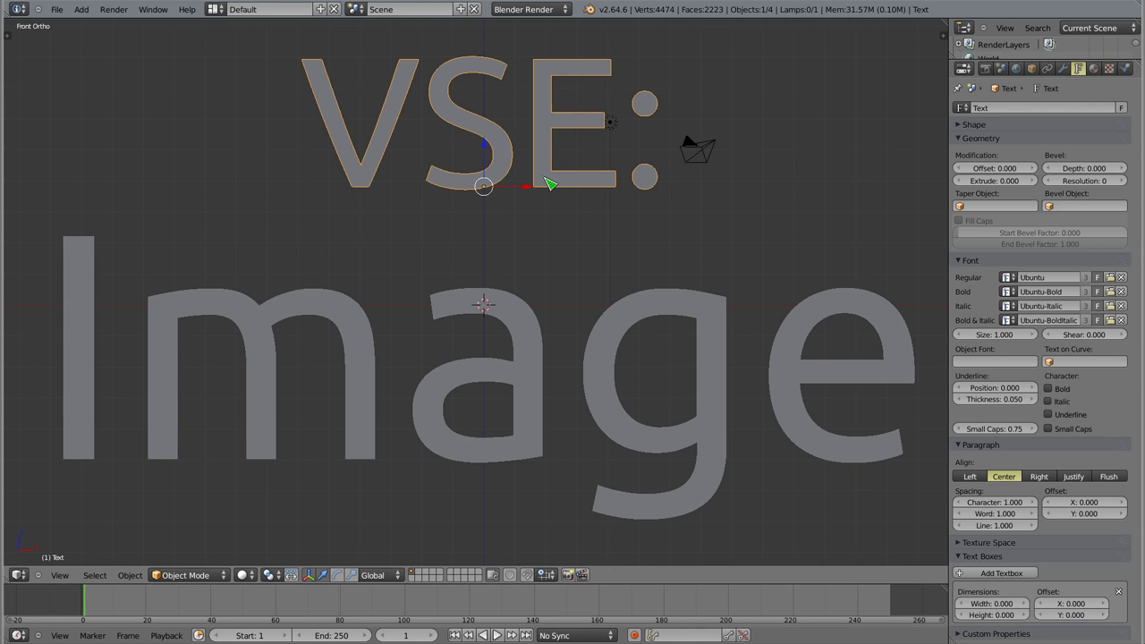
{"action": "key", "text": "x"}
{"action": "left_click", "coordinate": [550, 184]}
{"action": "right_click", "coordinate": [503, 314]}
{"action": "key", "text": "x"}
{"action": "left_click", "coordinate": [507, 312]}
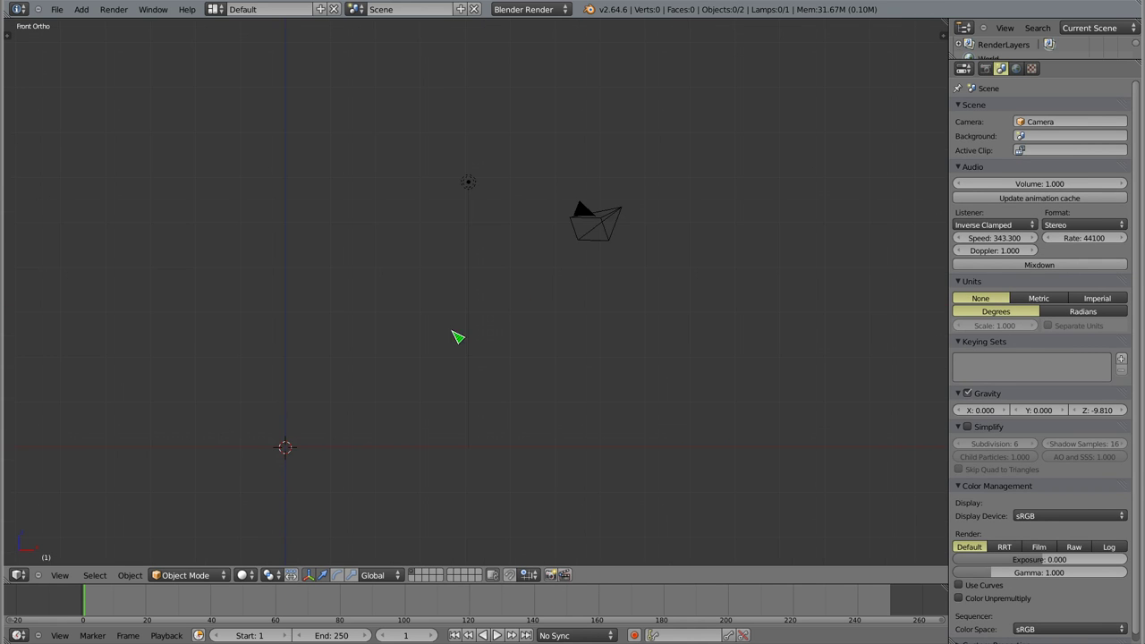
Step: Switch the screen layout to Video Editing
{"action": "scroll", "coordinate": [237, 487], "scroll_direction": "up", "scroll_amount": 2}
{"action": "mouse_move", "coordinate": [378, 438]}
{"action": "middle_mouse_down", "text": "shift"}
{"action": "mouse_move", "coordinate": [570, 361]}
{"action": "mouse_move", "coordinate": [543, 340]}
{"action": "mouse_move", "coordinate": [549, 315]}
{"action": "middle_mouse_up", "text": "shift"}
{"action": "scroll", "coordinate": [555, 367], "scroll_direction": "down", "scroll_amount": 4}
{"action": "left_click", "coordinate": [214, 9]}
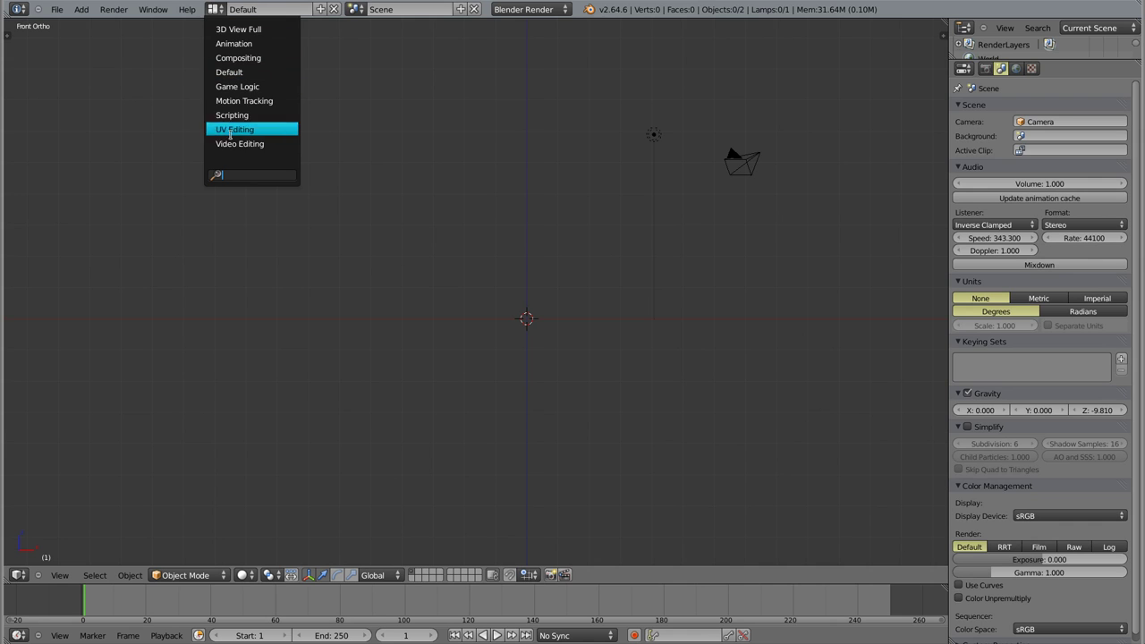
{"action": "left_click", "coordinate": [286, 151]}
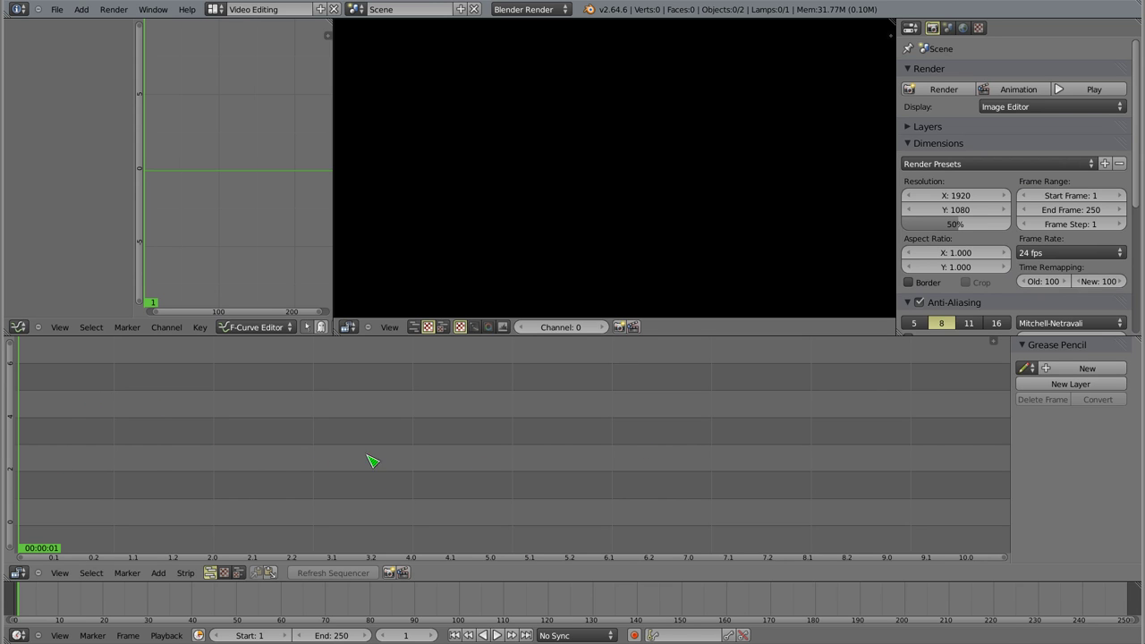
Step: Start adding an image strip and browse to the MATERIALS/cylinder folder
{"action": "key", "text": "shift+a"}
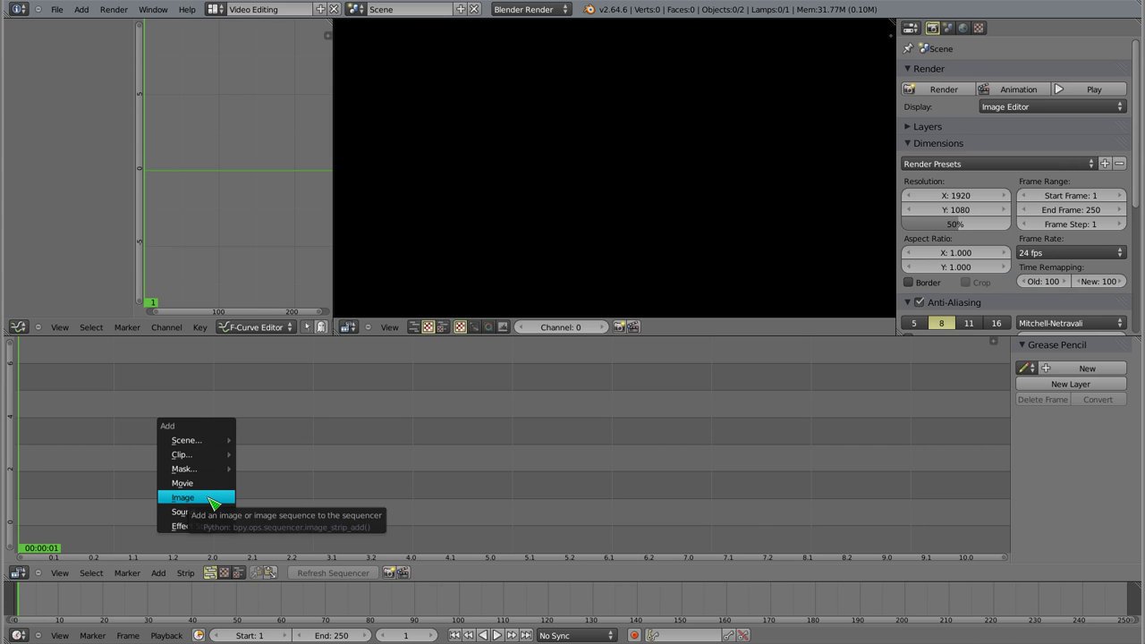
{"action": "left_click", "coordinate": [215, 504]}
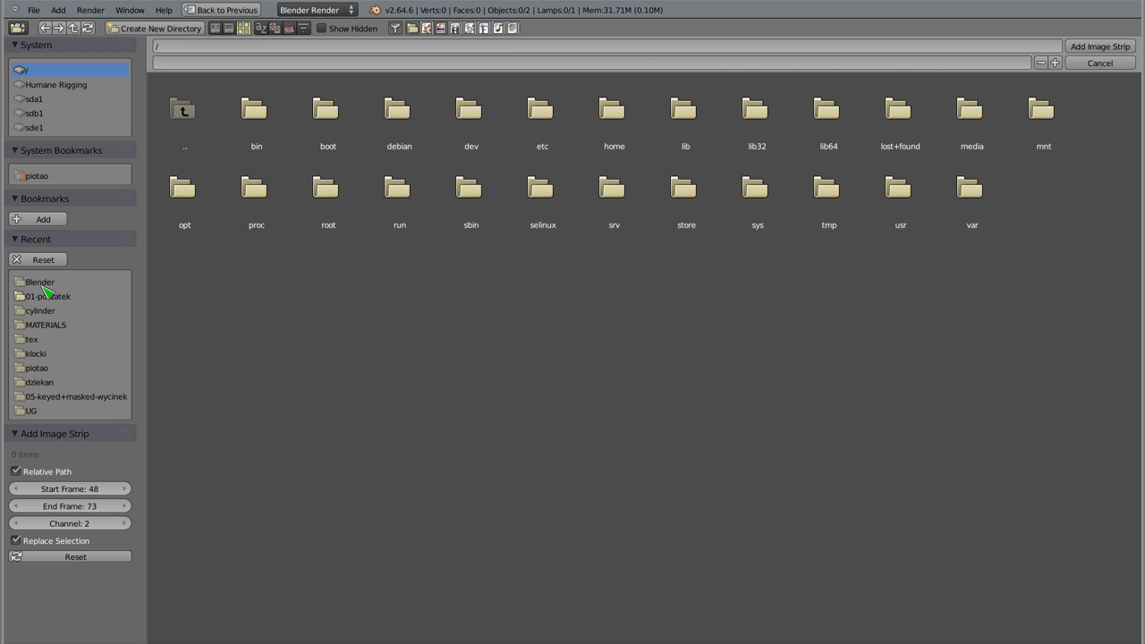
{"action": "left_click", "coordinate": [49, 326]}
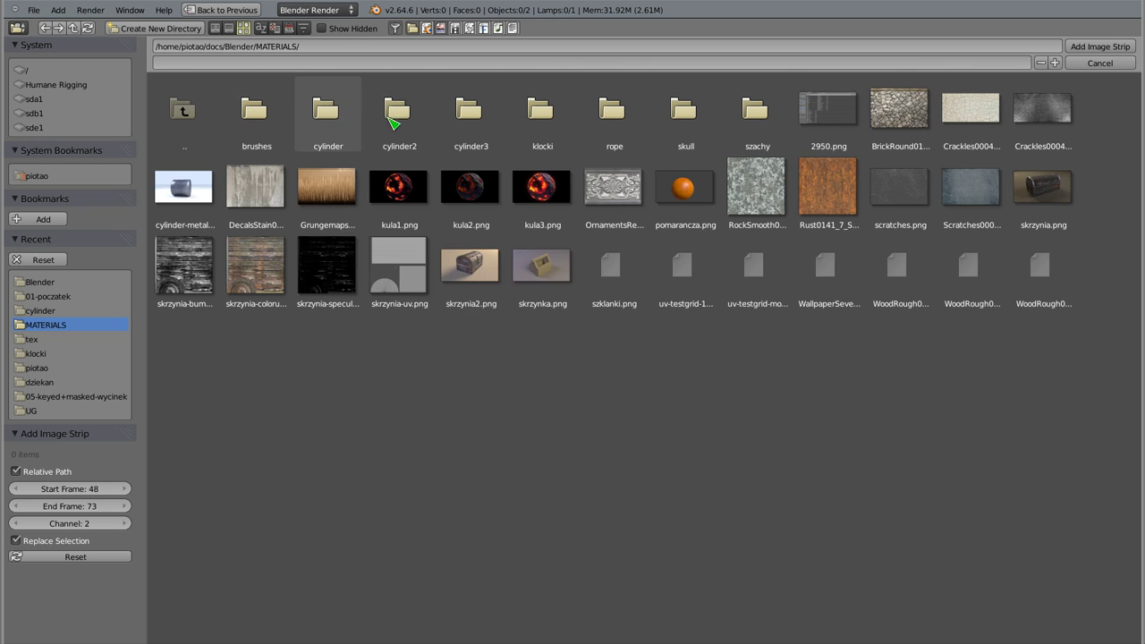
{"action": "double_click", "coordinate": [328, 111]}
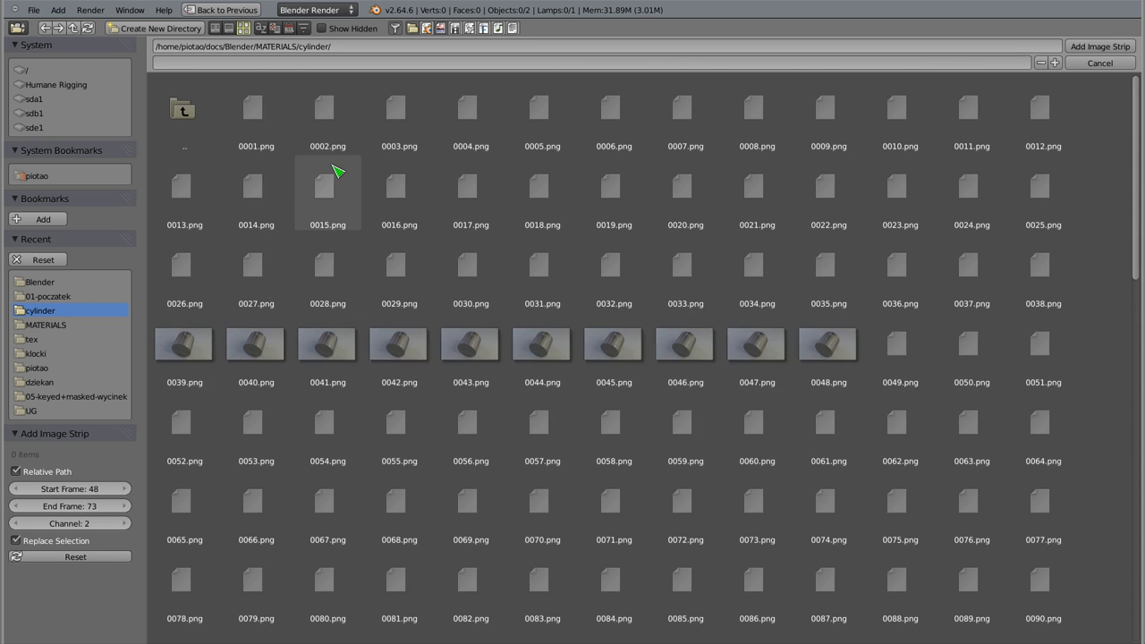
Step: Select all cylinder PNGs and add them as one 250-frame image strip
{"action": "key", "text": "a"}
{"action": "key", "text": "a"}
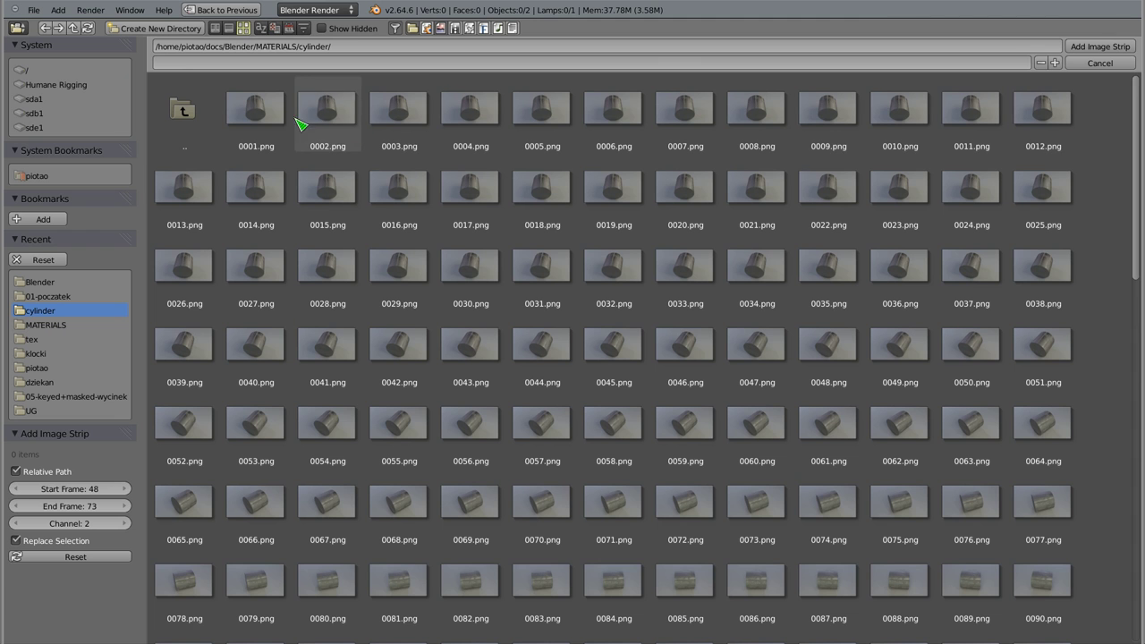
{"action": "left_click", "coordinate": [256, 112]}
{"action": "left_click", "coordinate": [349, 115], "text": "shift"}
{"action": "left_click", "coordinate": [397, 110], "text": "shift"}
{"action": "left_click", "coordinate": [480, 117], "text": "shift"}
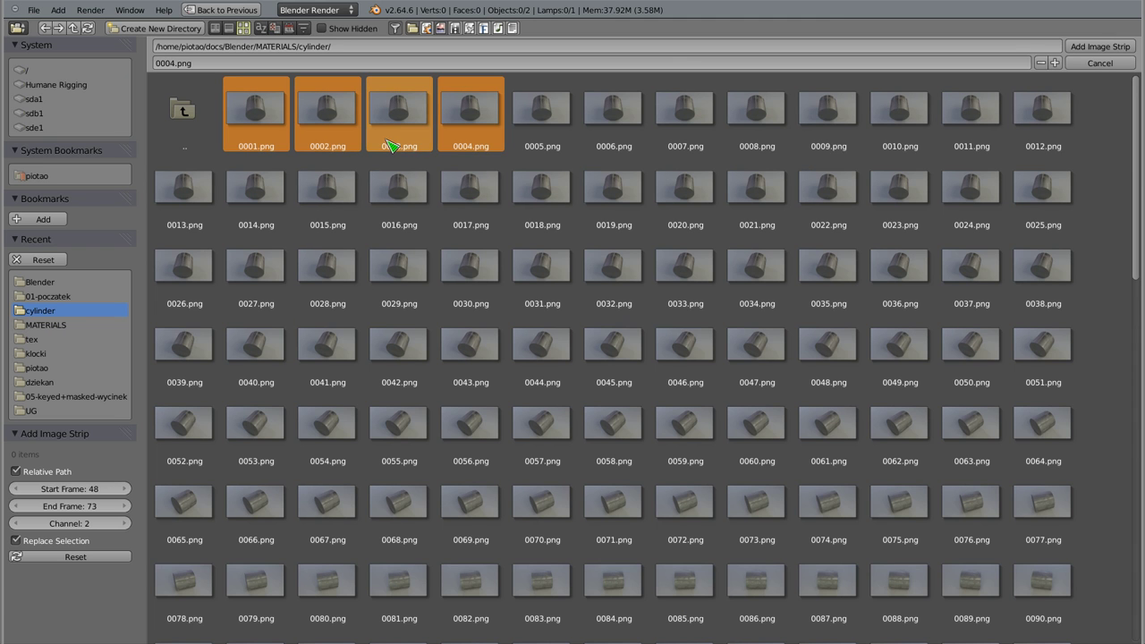
{"action": "mouse_move", "coordinate": [511, 91]}
{"action": "left_mouse_down"}
{"action": "mouse_move", "coordinate": [1040, 146]}
{"action": "mouse_move", "coordinate": [1044, 327]}
{"action": "left_mouse_up"}
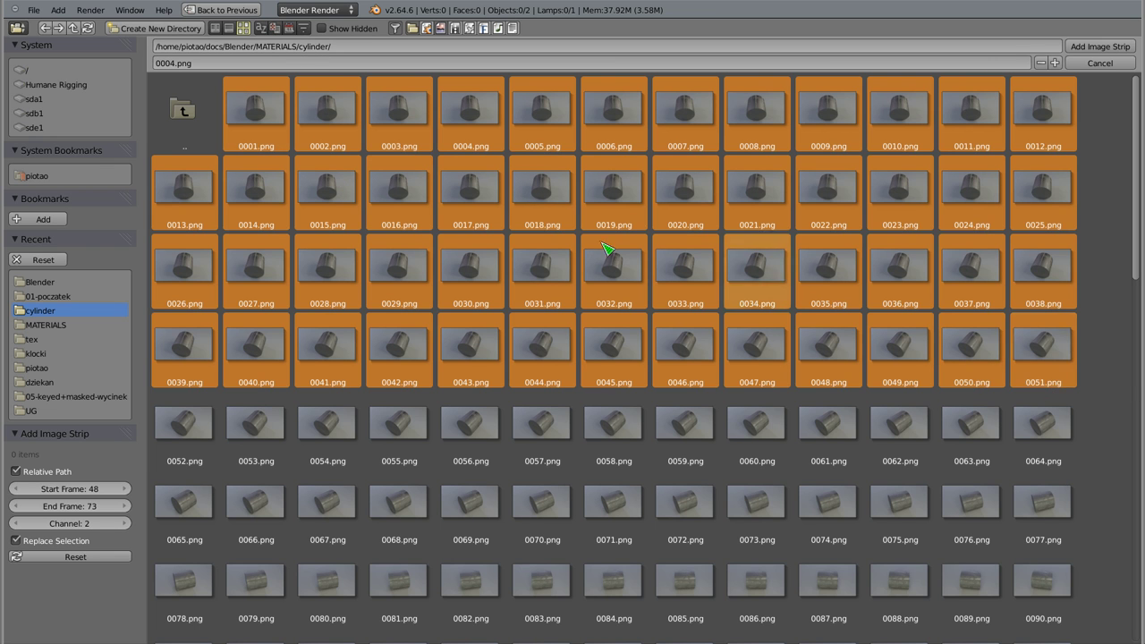
{"action": "key", "text": "a"}
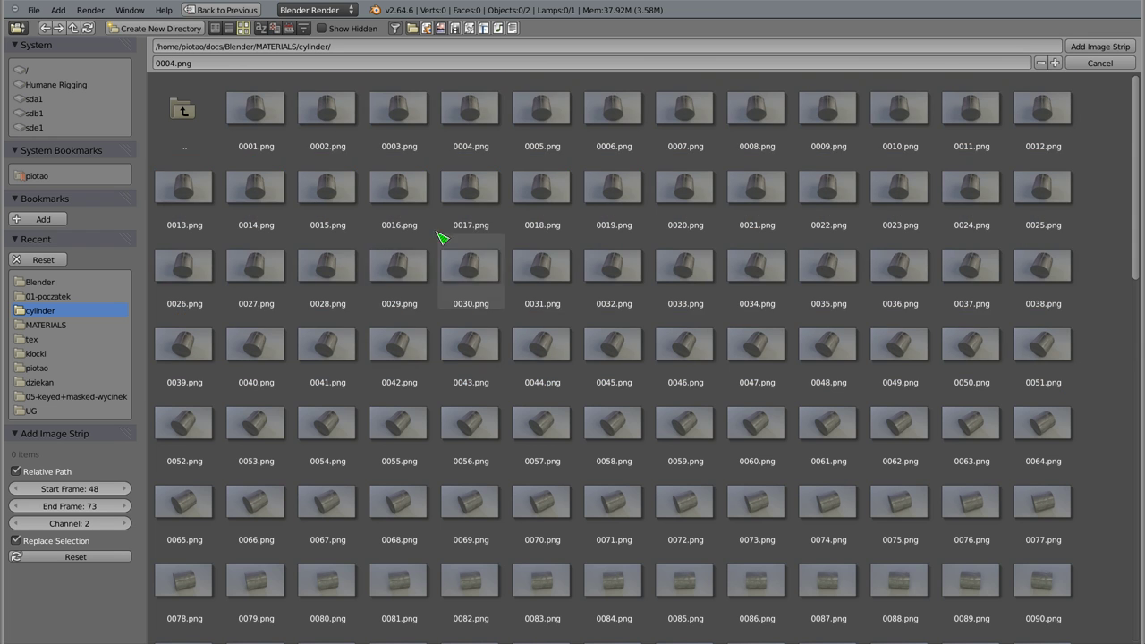
{"action": "key", "text": "a"}
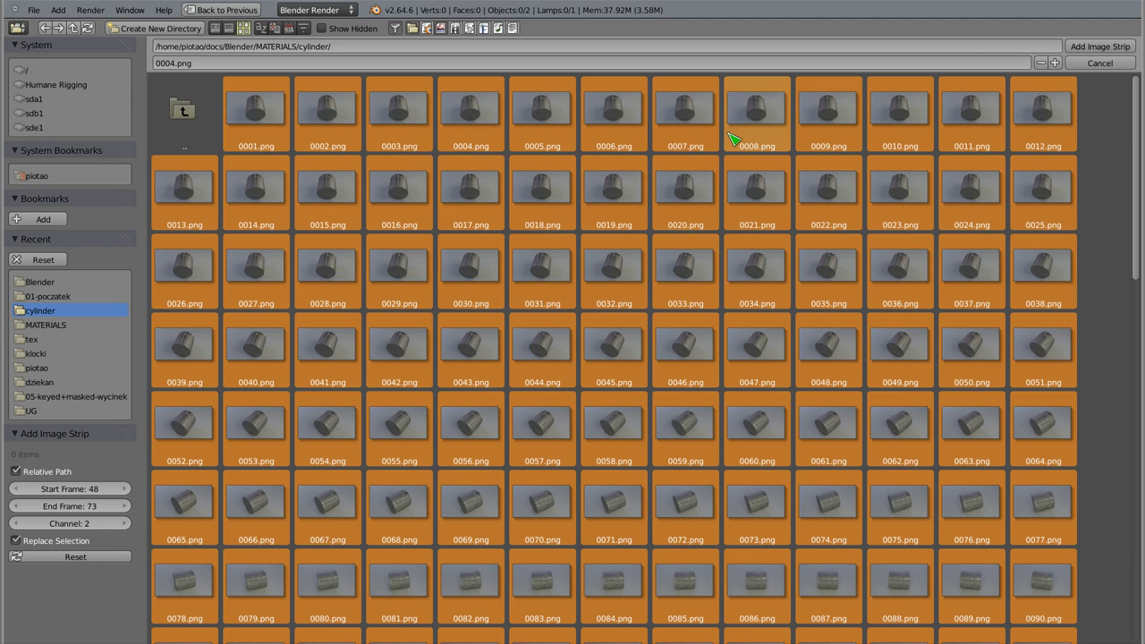
{"action": "left_click", "coordinate": [1100, 47]}
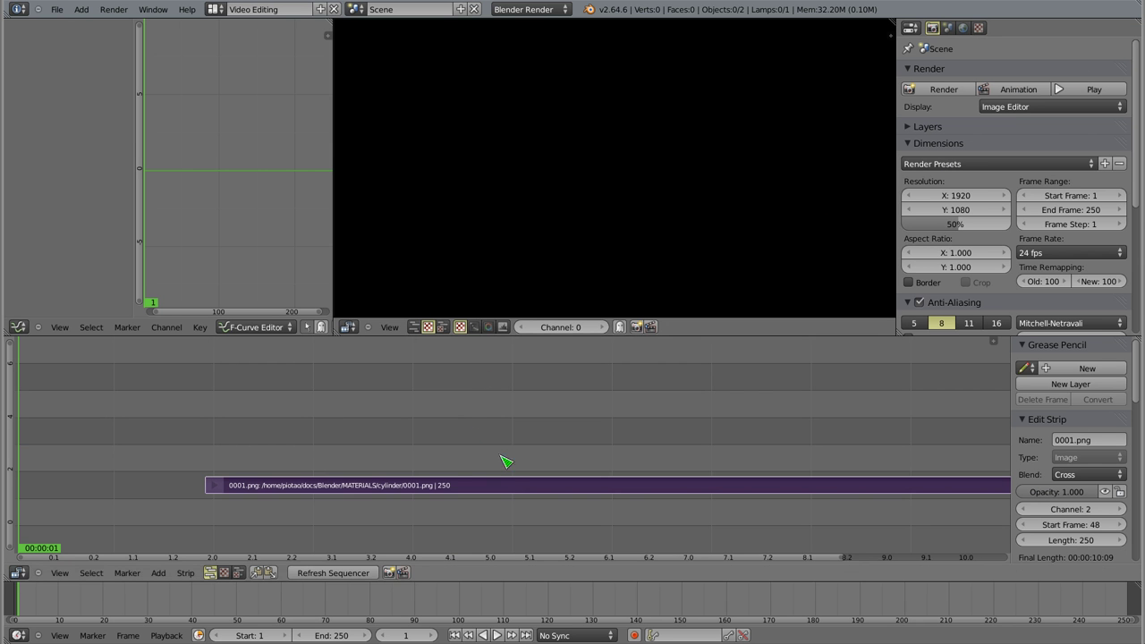
Step: Drop the cylinder strip at frame 1, scrub through it, then start adding another image strip
{"action": "left_click", "coordinate": [320, 495]}
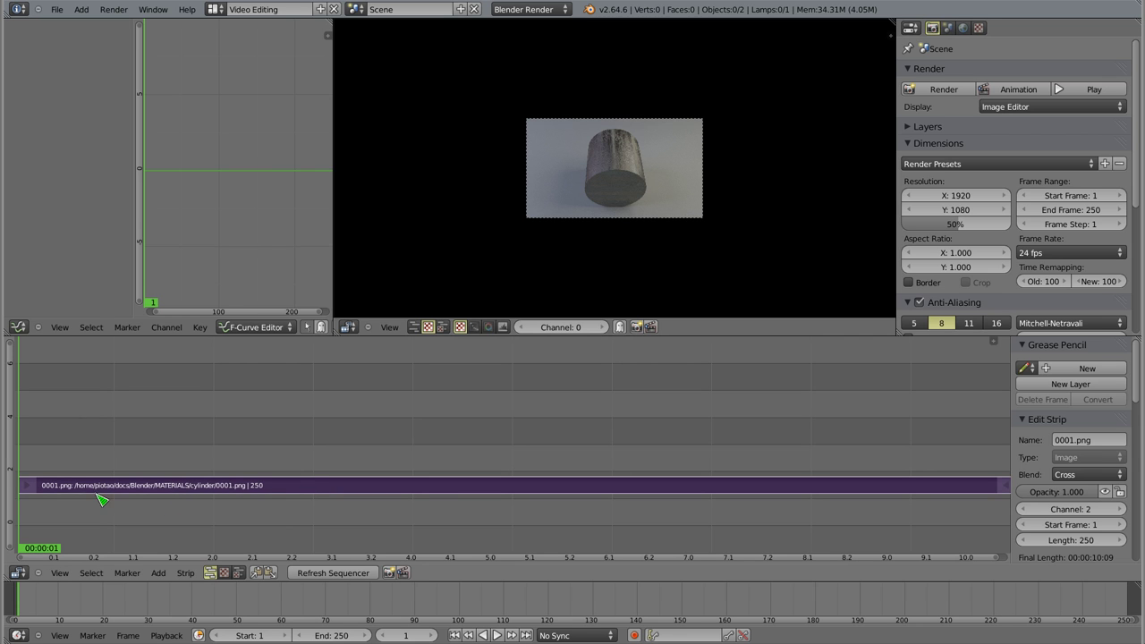
{"action": "mouse_move", "coordinate": [40, 493]}
{"action": "left_mouse_down"}
{"action": "mouse_move", "coordinate": [394, 504]}
{"action": "mouse_move", "coordinate": [869, 478]}
{"action": "mouse_move", "coordinate": [153, 536]}
{"action": "mouse_move", "coordinate": [411, 512]}
{"action": "mouse_move", "coordinate": [429, 499]}
{"action": "mouse_move", "coordinate": [352, 511]}
{"action": "mouse_move", "coordinate": [368, 555]}
{"action": "left_mouse_up"}
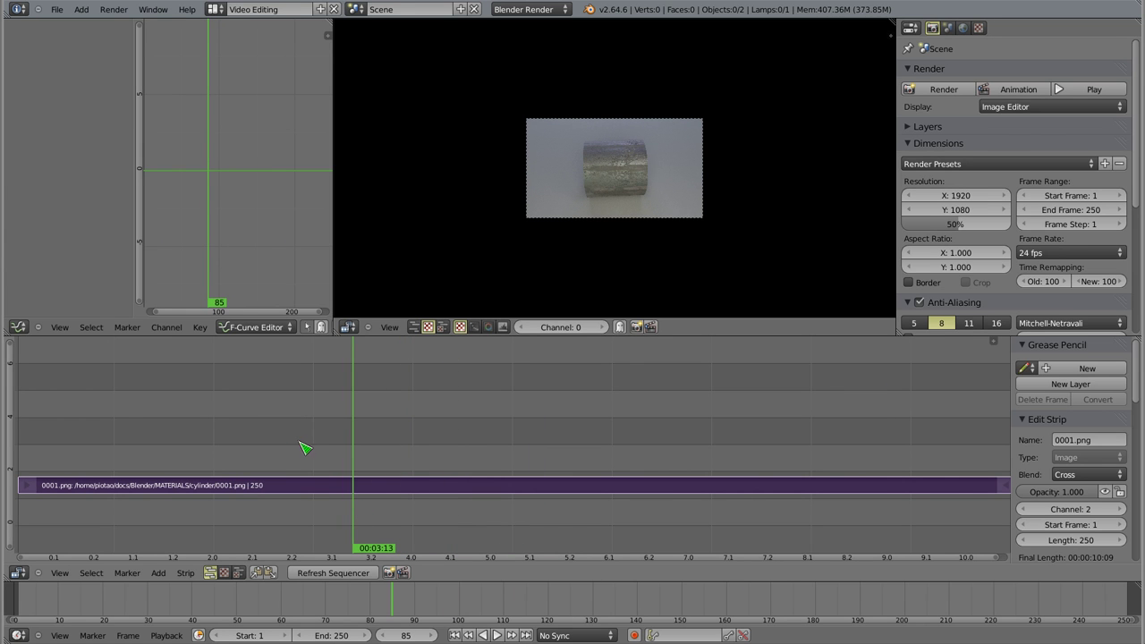
{"action": "key", "text": "shift+a"}
{"action": "left_click", "coordinate": [376, 404]}
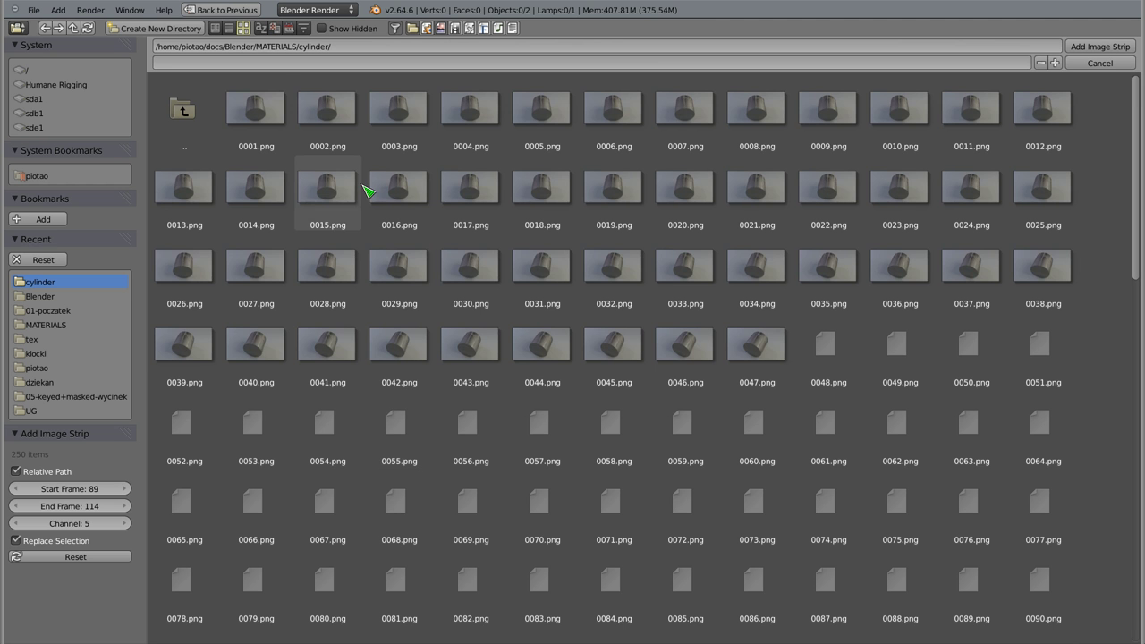
Step: Add 0001.png as a 26-frame strip at frame 89 on channel 5 and scrub through it
{"action": "left_click", "coordinate": [265, 116]}
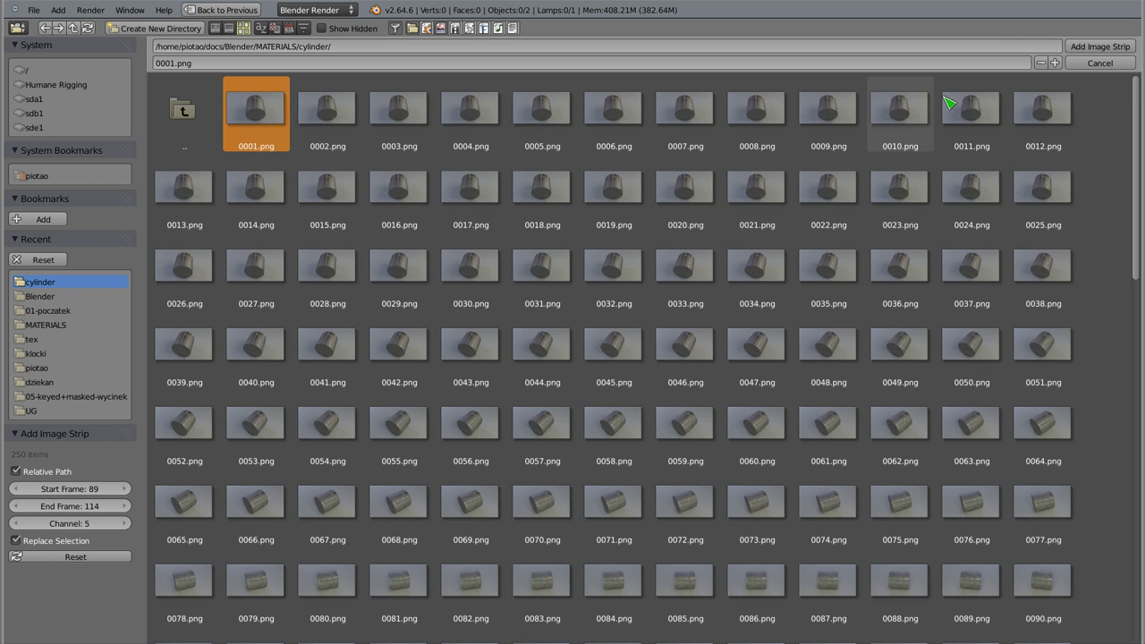
{"action": "left_click", "coordinate": [1100, 46]}
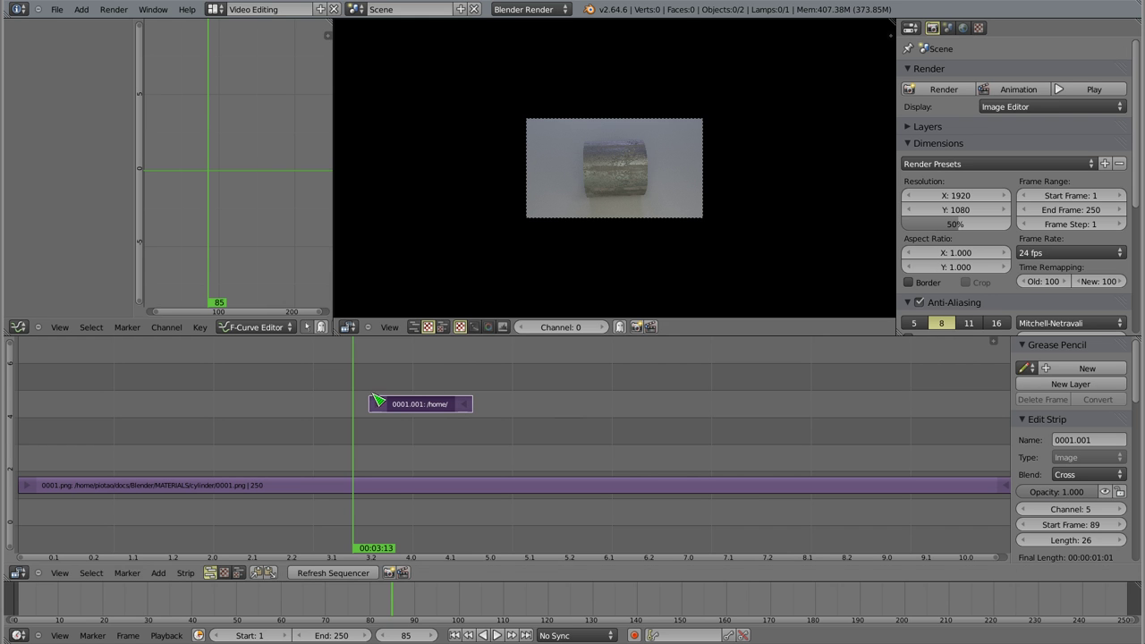
{"action": "key", "text": "Page_Up"}
{"action": "key", "text": "Page_Up"}
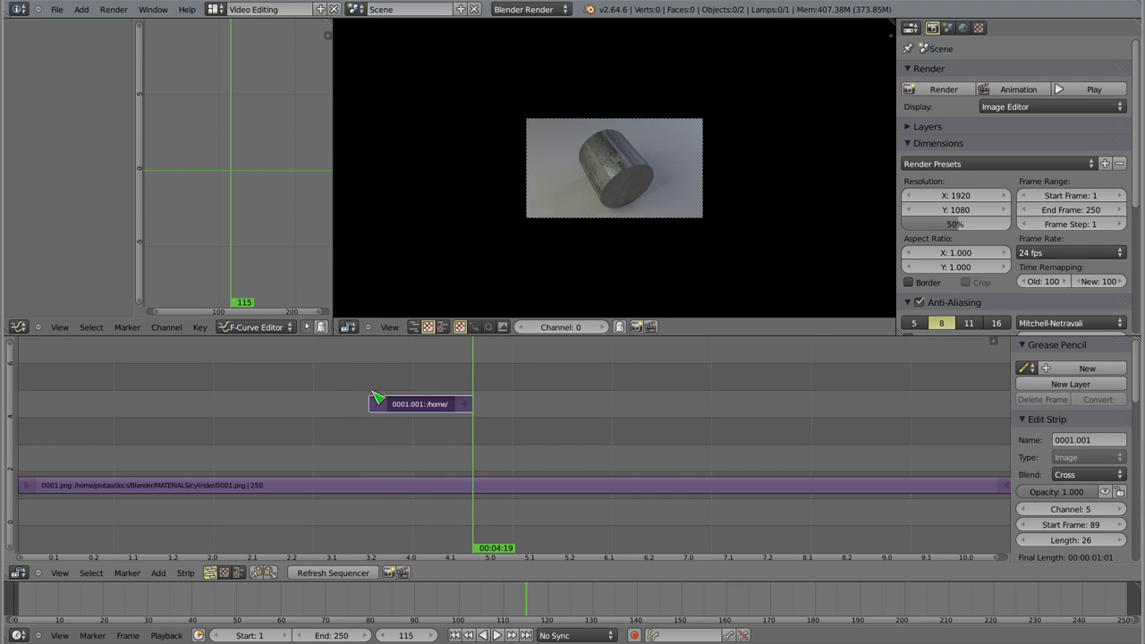
{"action": "key", "text": "Page_Down"}
{"action": "left_click_drag", "start_coordinate": [475, 391], "coordinate": [438, 413]}
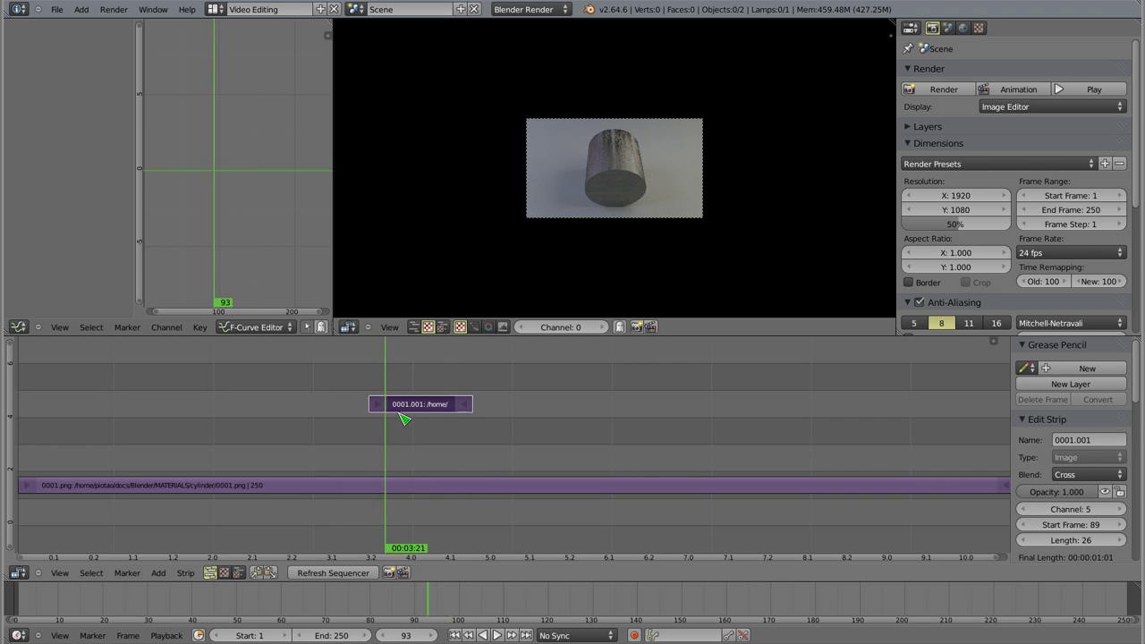
Step: Add 0001.png and 0002.png as a 2-frame strip at frame 125
{"action": "key", "text": "shift+a"}
{"action": "left_click", "coordinate": [496, 407]}
{"action": "left_click", "coordinate": [262, 121]}
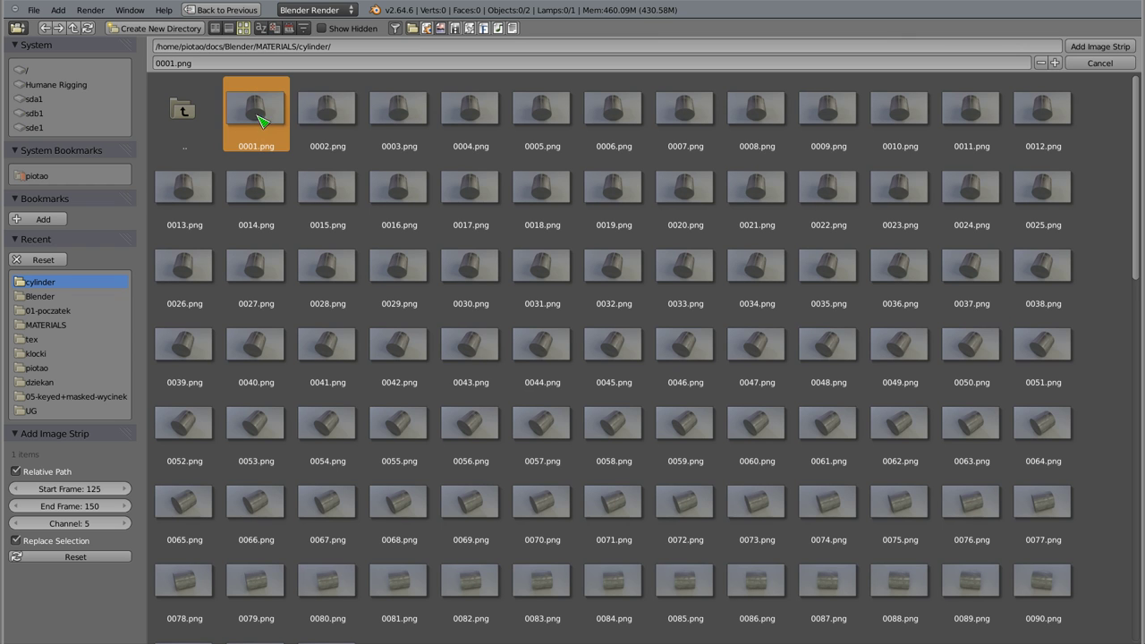
{"action": "left_click", "coordinate": [330, 114], "text": "shift"}
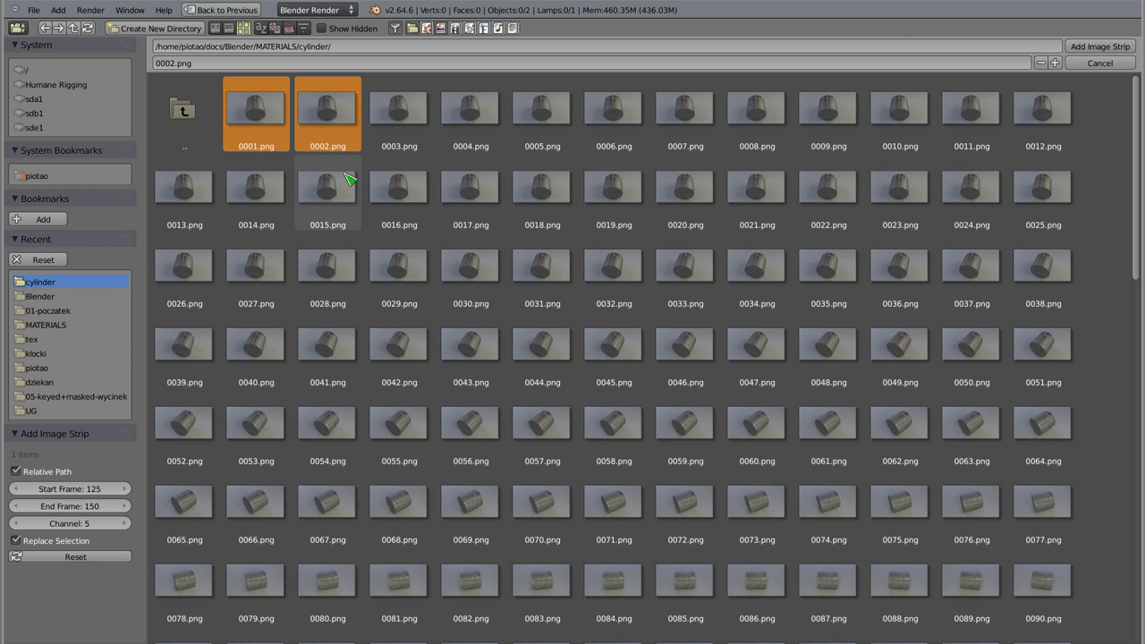
{"action": "left_click", "coordinate": [1072, 51]}
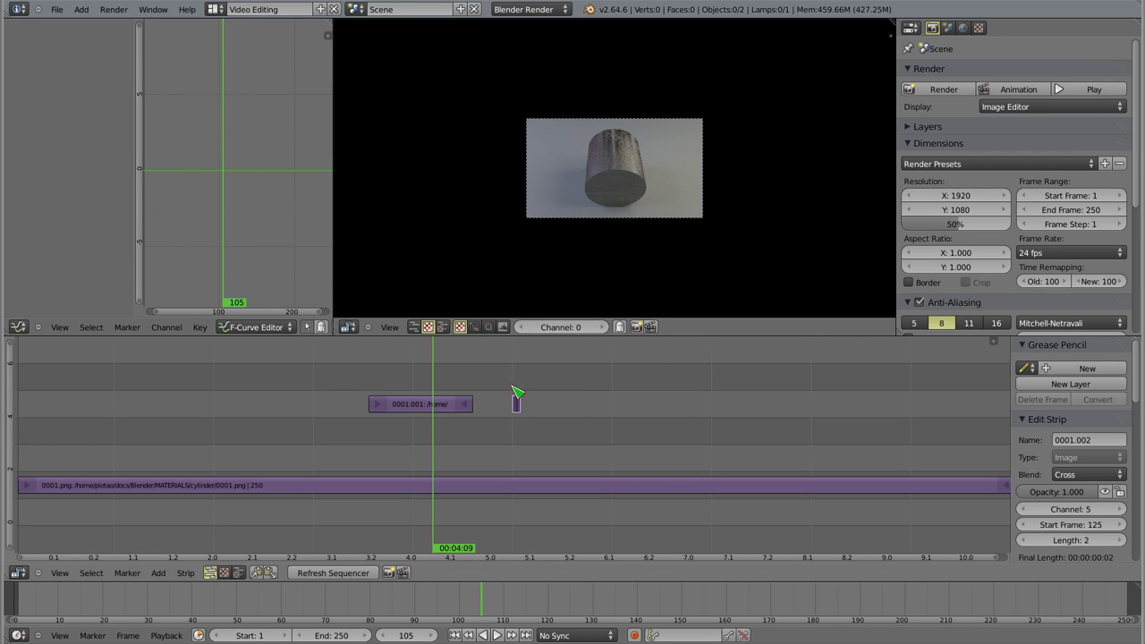
Step: Delete the 2-frame strip and show all strips again
{"action": "left_click_drag", "start_coordinate": [518, 396], "coordinate": [519, 396]}
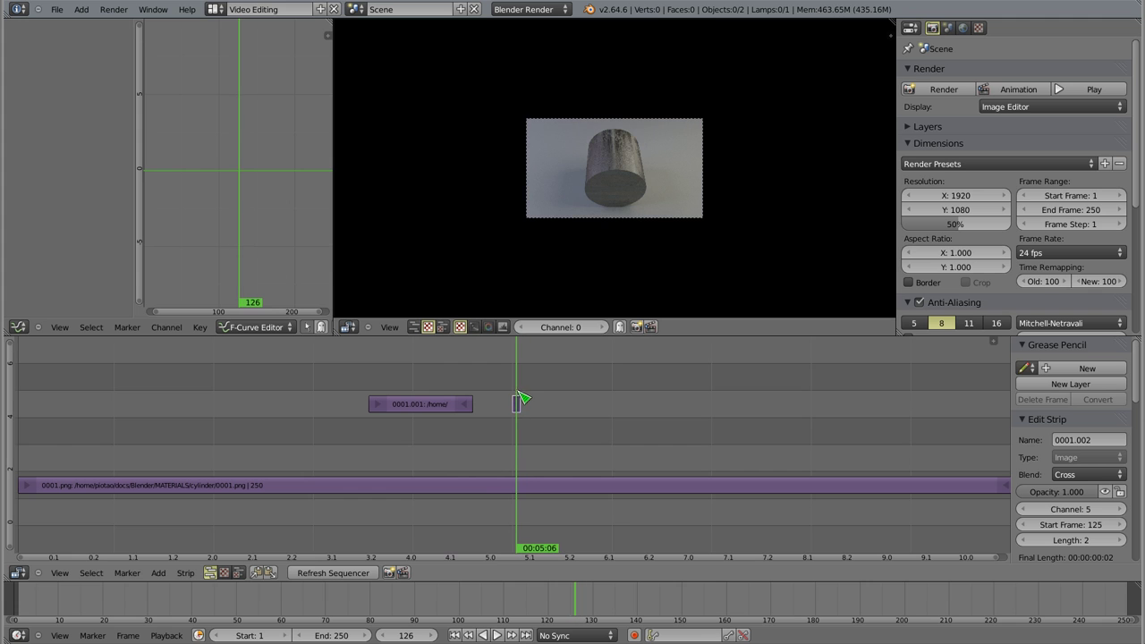
{"action": "key", "text": "KP_Decimal"}
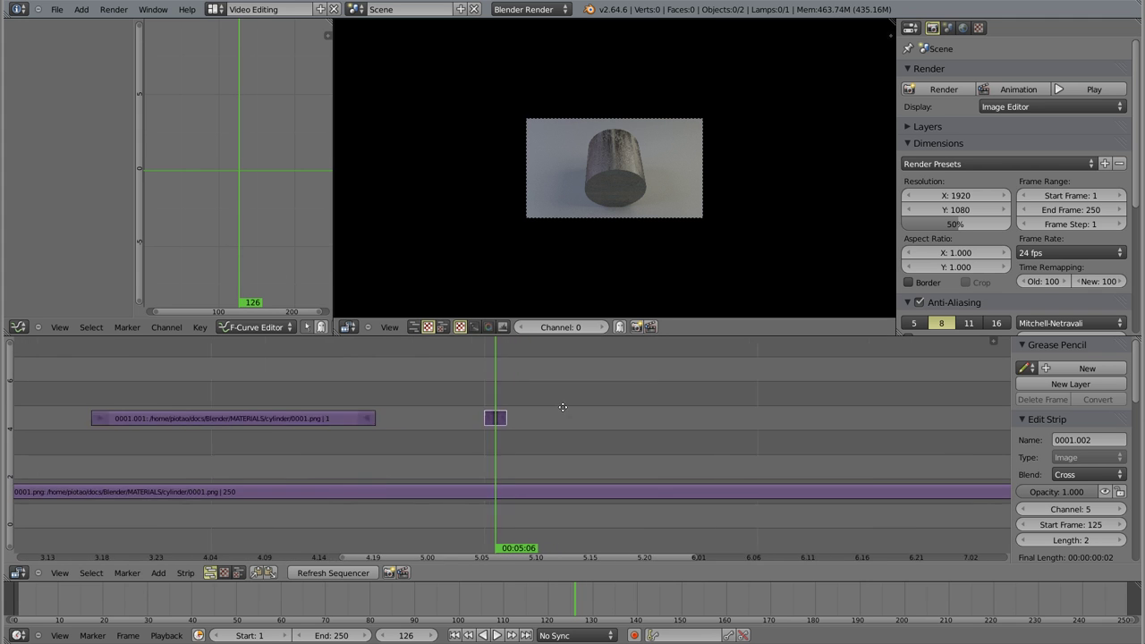
{"action": "key", "text": "Delete"}
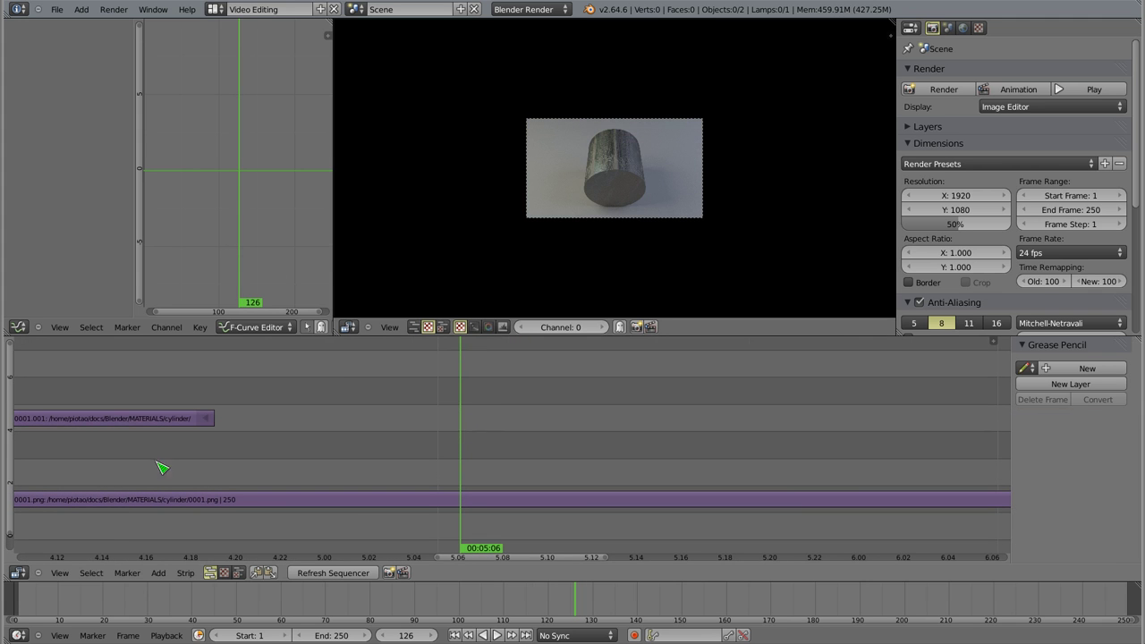
{"action": "key", "text": "Home"}
Step: Move the 0001.001 strip to channel 3 at frame 33, then select the long strip's start
{"action": "right_click", "coordinate": [502, 398]}
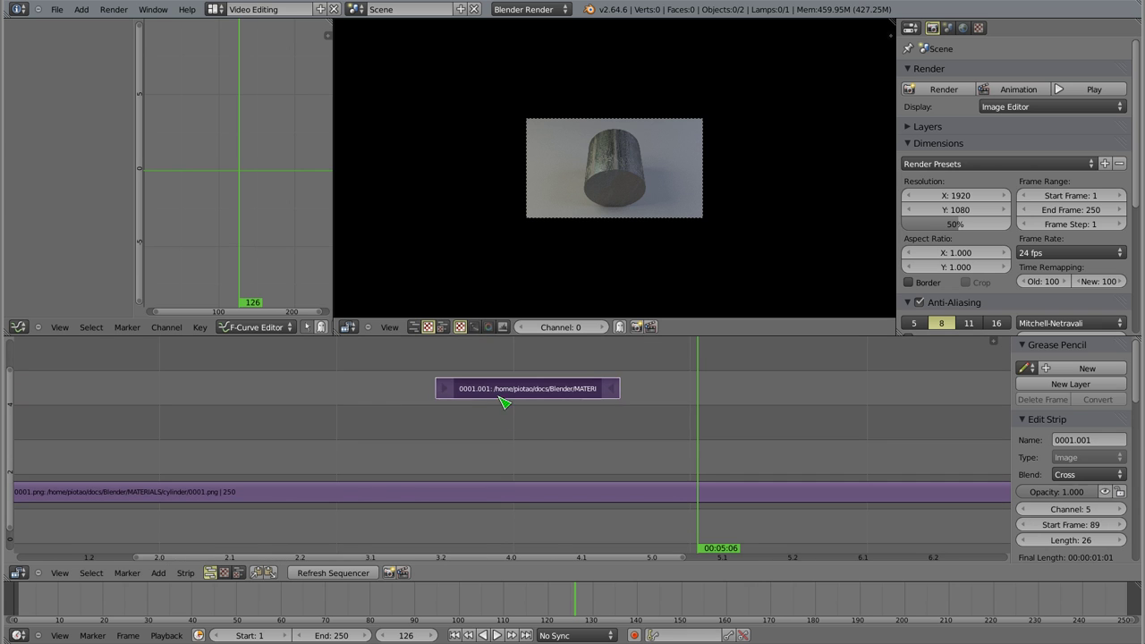
{"action": "key", "text": "g"}
{"action": "left_click", "coordinate": [127, 473]}
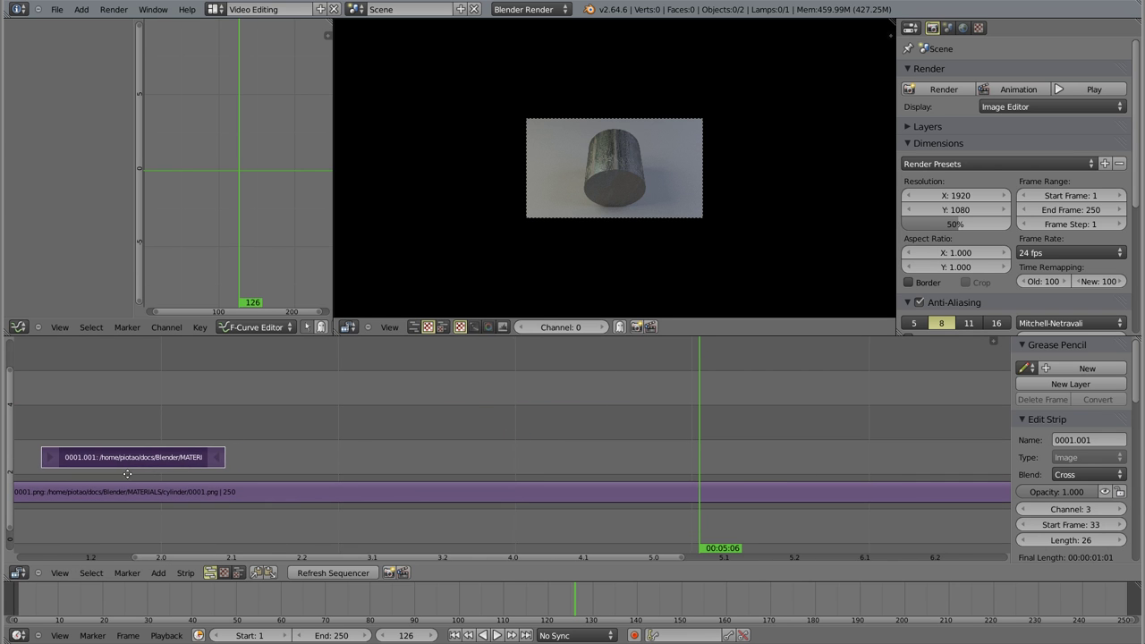
{"action": "middle_click_drag", "start_coordinate": [127, 474], "coordinate": [505, 449]}
{"action": "middle_click_drag", "start_coordinate": [590, 483], "coordinate": [294, 472], "text": "ctrl"}
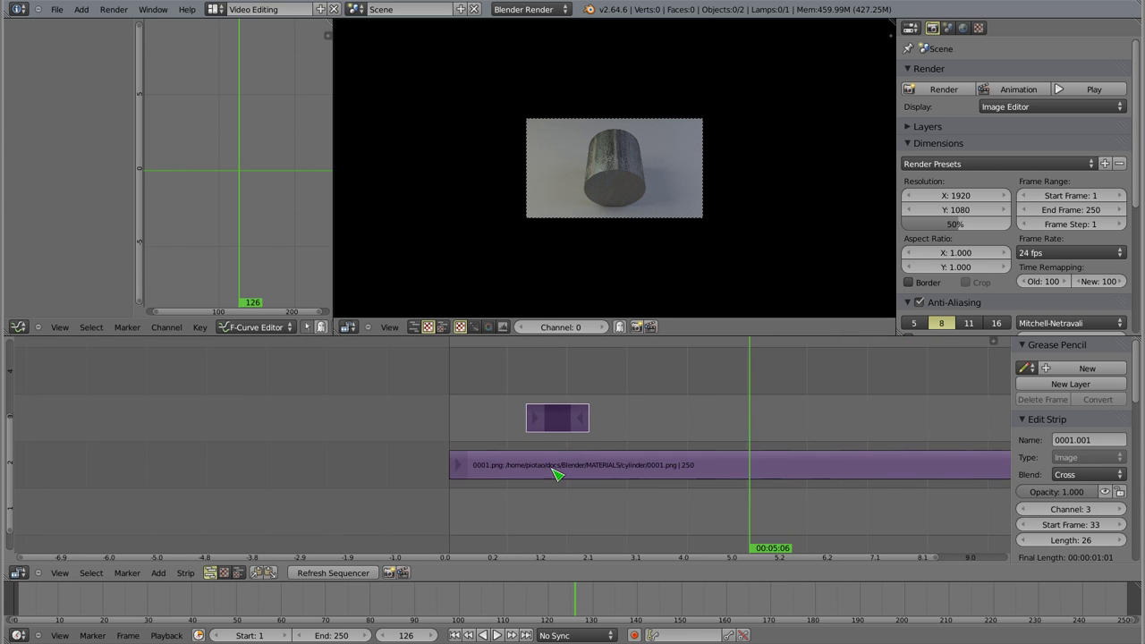
{"action": "right_click", "coordinate": [294, 473]}
Step: Trim the long cylinder strip to start at frame 75 and end at frame 149
{"action": "key", "text": "g"}
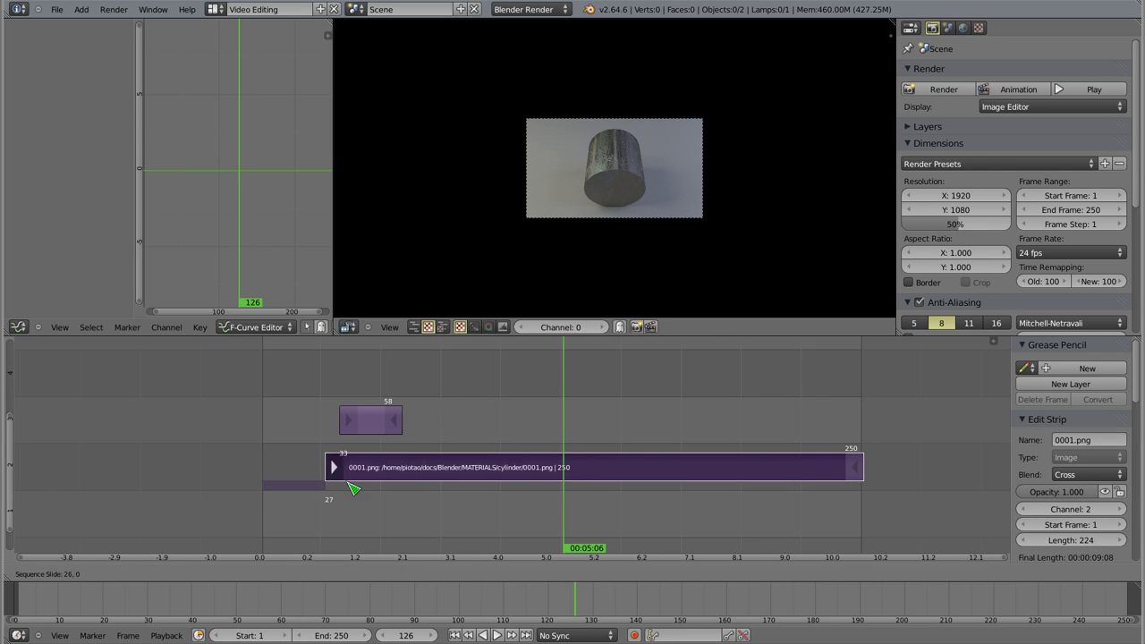
{"action": "left_click", "coordinate": [453, 486]}
{"action": "right_click", "coordinate": [860, 472]}
{"action": "key", "text": "g"}
{"action": "left_click", "coordinate": [573, 561]}
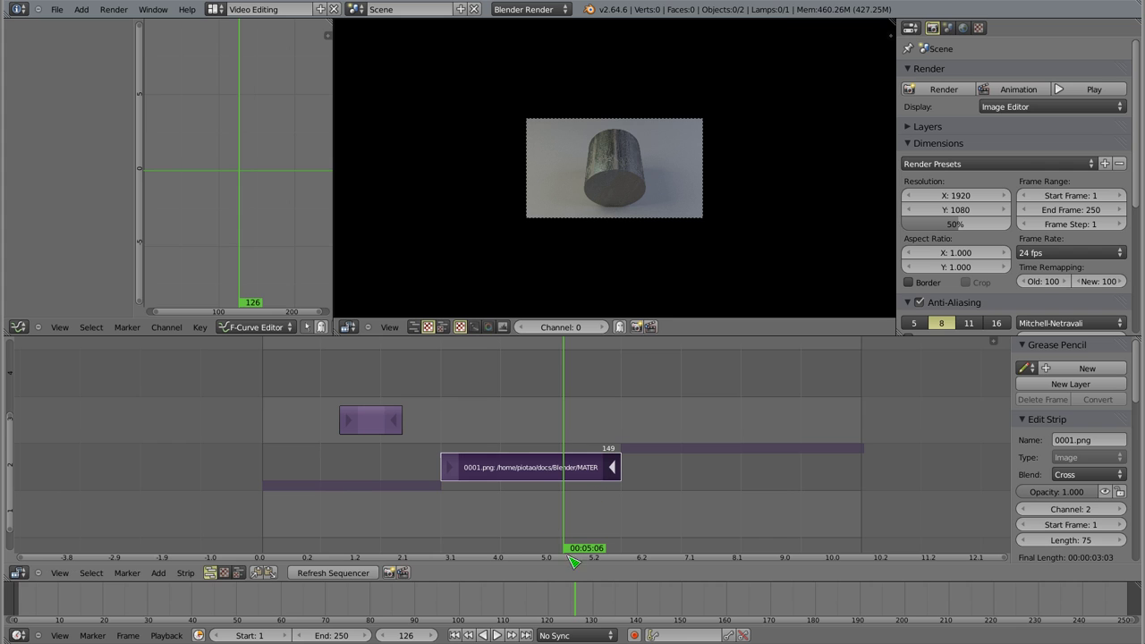
Step: Cut the strip at frame 111, then slide and shorten the first 0001.png piece
{"action": "left_click_drag", "start_coordinate": [532, 477], "coordinate": [531, 475]}
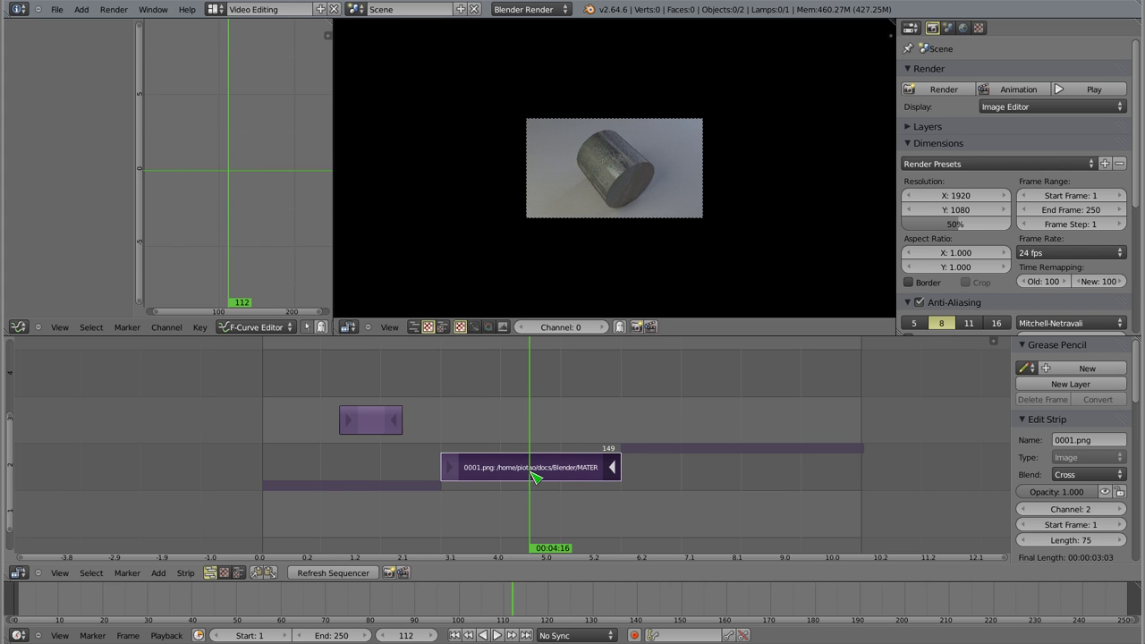
{"action": "key", "text": "k"}
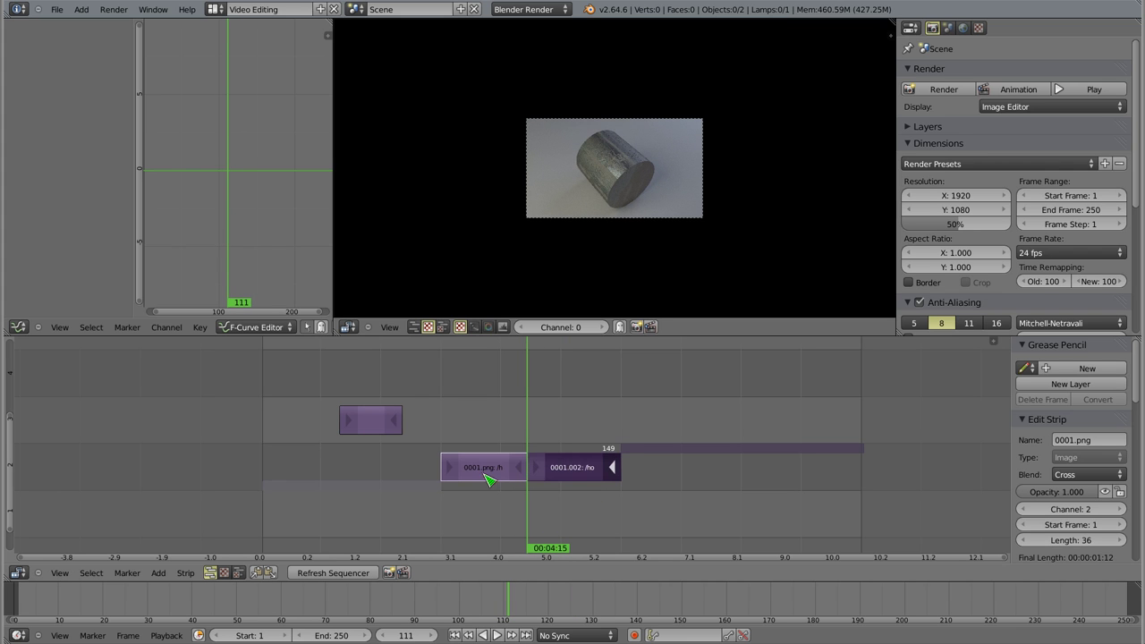
{"action": "right_click", "coordinate": [488, 479]}
{"action": "right_click_drag", "start_coordinate": [486, 486], "coordinate": [459, 477]}
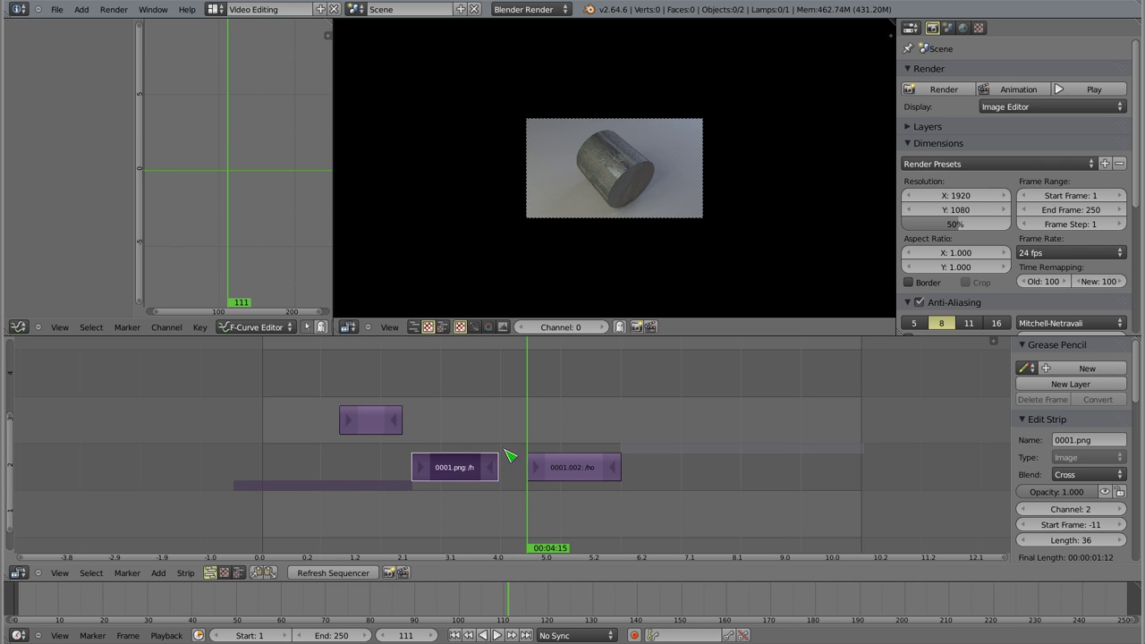
{"action": "right_click_drag", "start_coordinate": [497, 471], "coordinate": [481, 476]}
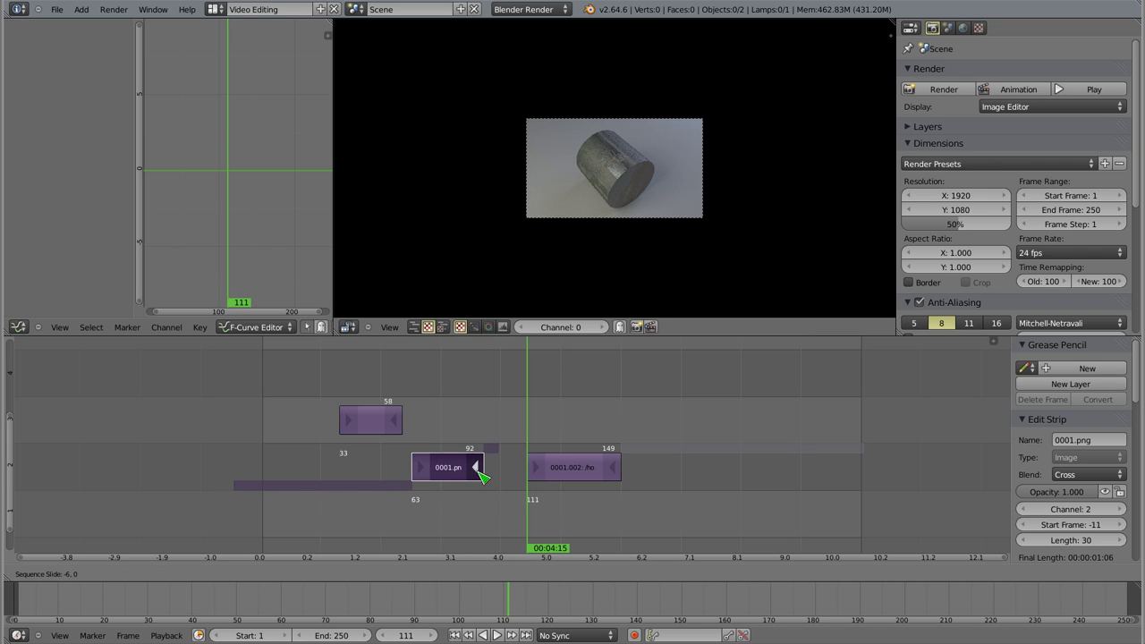
Step: Delete the 0001.002 piece and select the 0001.png piece
{"action": "right_click", "coordinate": [583, 469]}
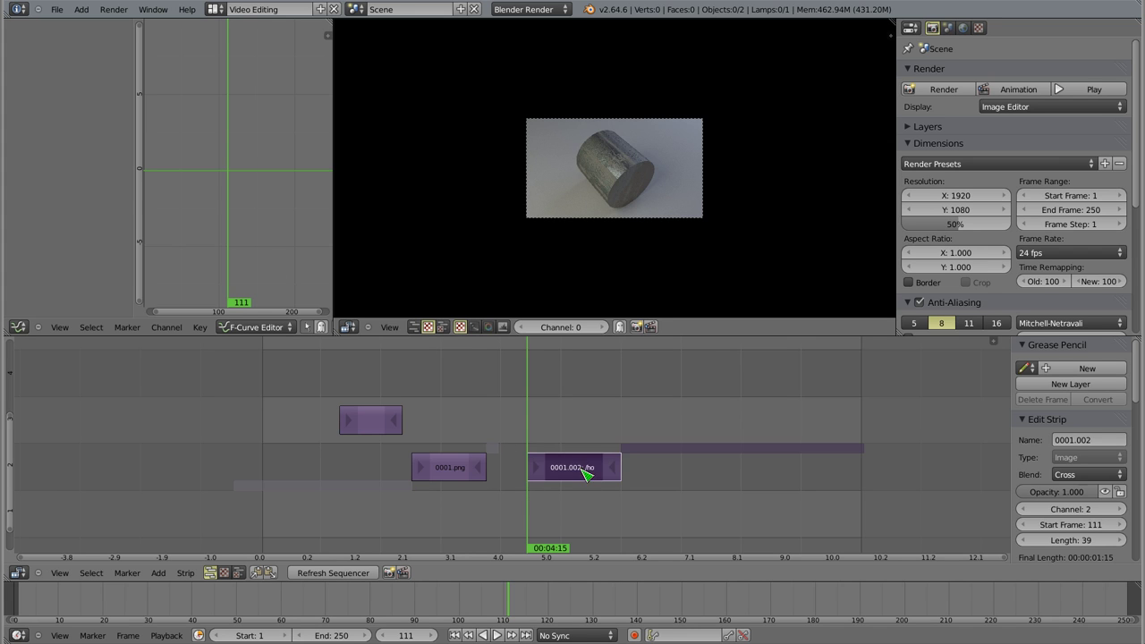
{"action": "key", "text": "x"}
{"action": "right_click", "coordinate": [466, 474]}
Step: Delete the 0001.png piece and the remaining short strip
{"action": "key", "text": "x"}
{"action": "left_click", "coordinate": [448, 467]}
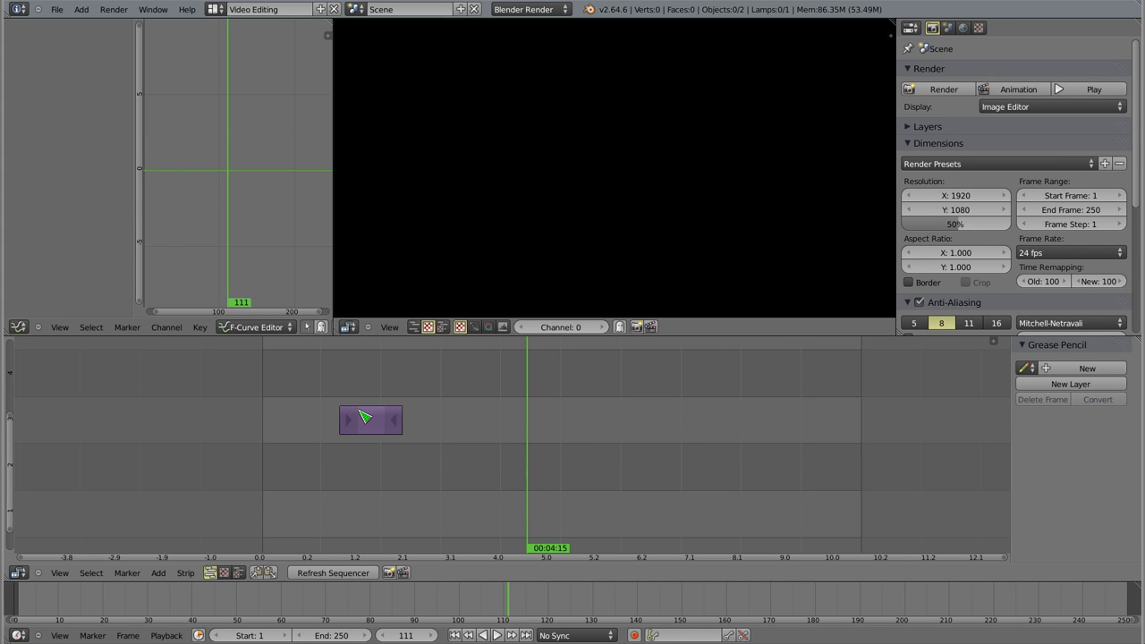
{"action": "right_click", "coordinate": [377, 426]}
{"action": "key", "text": "x"}
{"action": "left_click", "coordinate": [377, 426]}
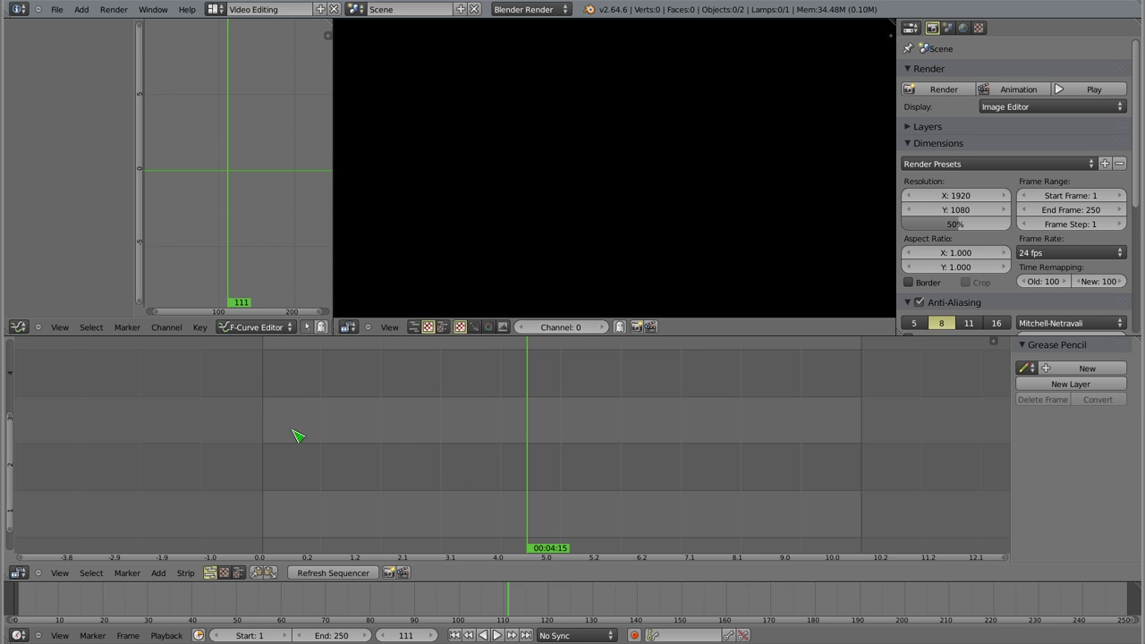
Step: Add all cylinder PNGs again as a single 250-frame image strip
{"action": "key", "text": "shift+a"}
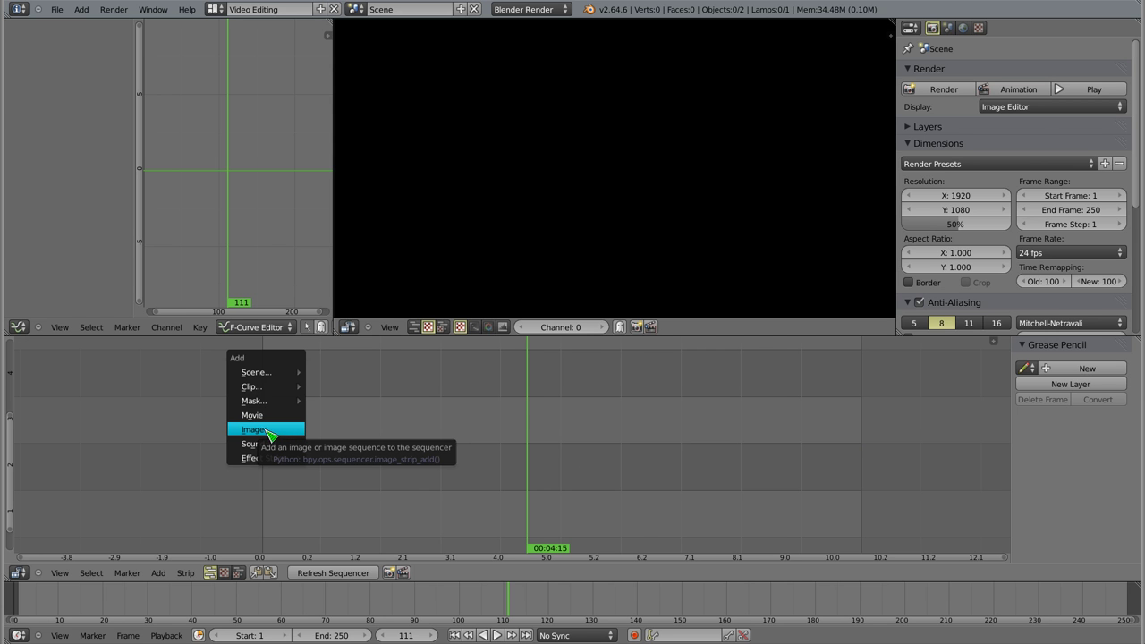
{"action": "left_click", "coordinate": [268, 431]}
{"action": "key", "text": "a"}
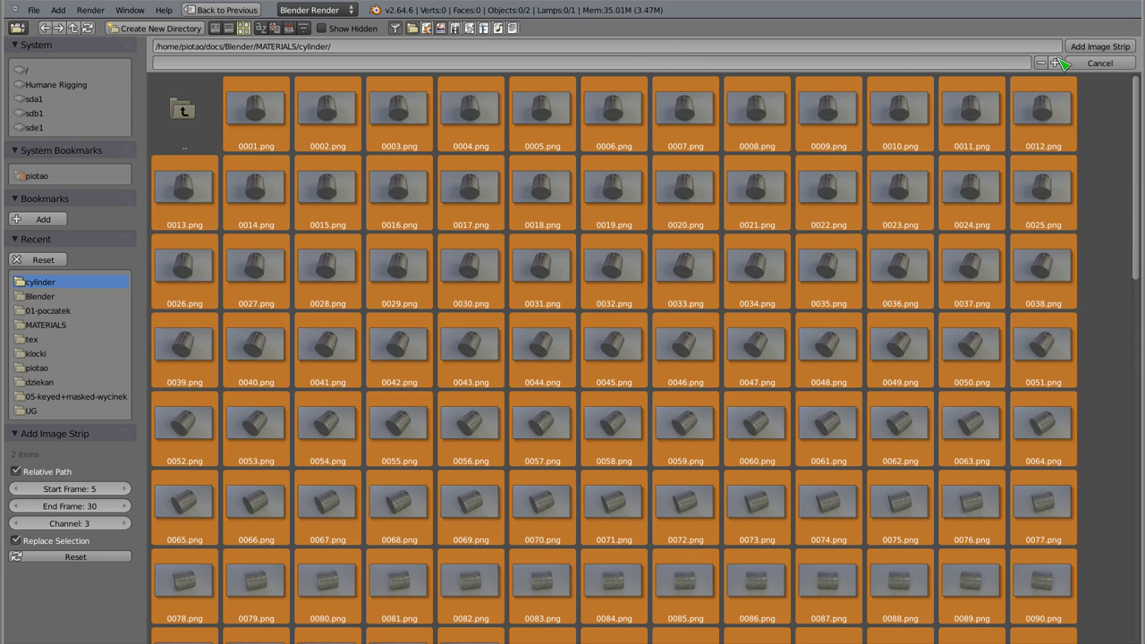
{"action": "left_click", "coordinate": [1098, 45]}
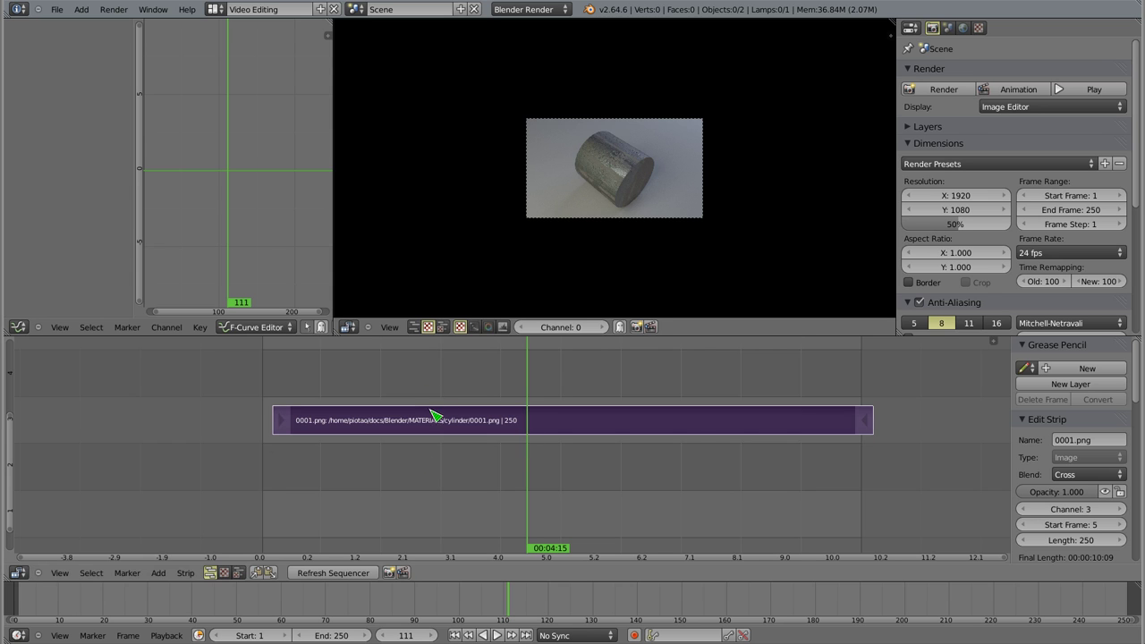
Step: Place the new cylinder strip on channel 2 at frame 1 and scrub through it
{"action": "left_click", "coordinate": [426, 468]}
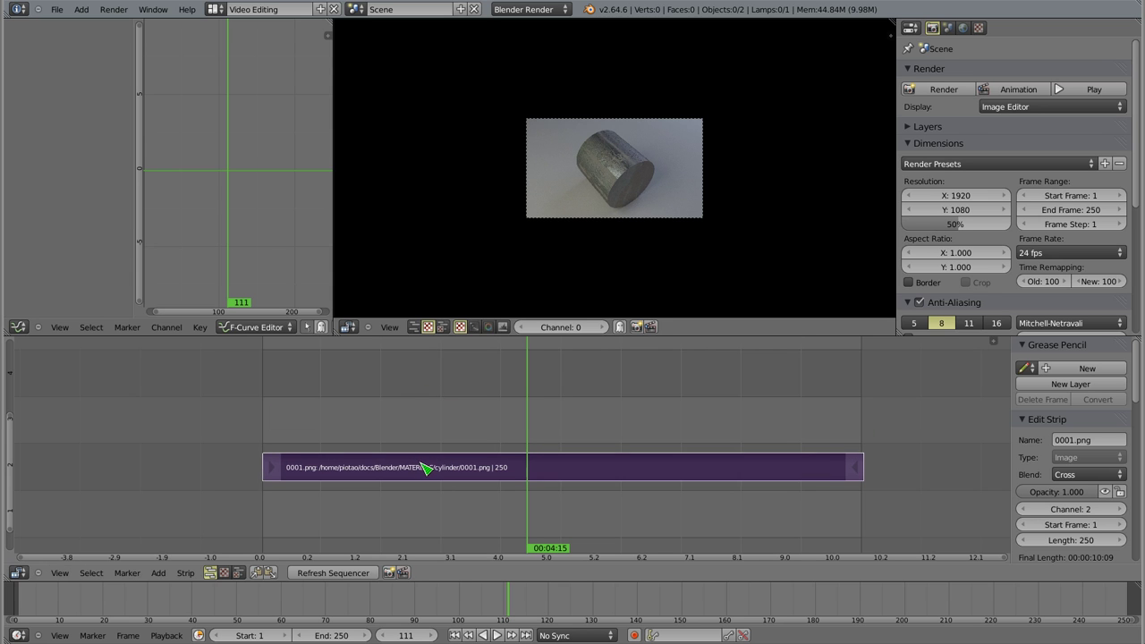
{"action": "mouse_move", "coordinate": [267, 465]}
{"action": "left_mouse_down"}
{"action": "mouse_move", "coordinate": [391, 464]}
{"action": "mouse_move", "coordinate": [295, 460]}
{"action": "mouse_move", "coordinate": [275, 488]}
{"action": "left_mouse_up"}
{"action": "mouse_move", "coordinate": [282, 488]}
{"action": "middle_mouse_down", "text": "ctrl"}
{"action": "mouse_move", "coordinate": [361, 480]}
{"action": "mouse_move", "coordinate": [263, 470]}
{"action": "mouse_move", "coordinate": [728, 447]}
{"action": "middle_mouse_up", "text": "ctrl"}
Step: Cut the strip at frames 2 and 3, splitting off two one-frame strips
{"action": "left_click", "coordinate": [438, 426]}
{"action": "left_click_drag", "start_coordinate": [453, 425], "coordinate": [494, 431]}
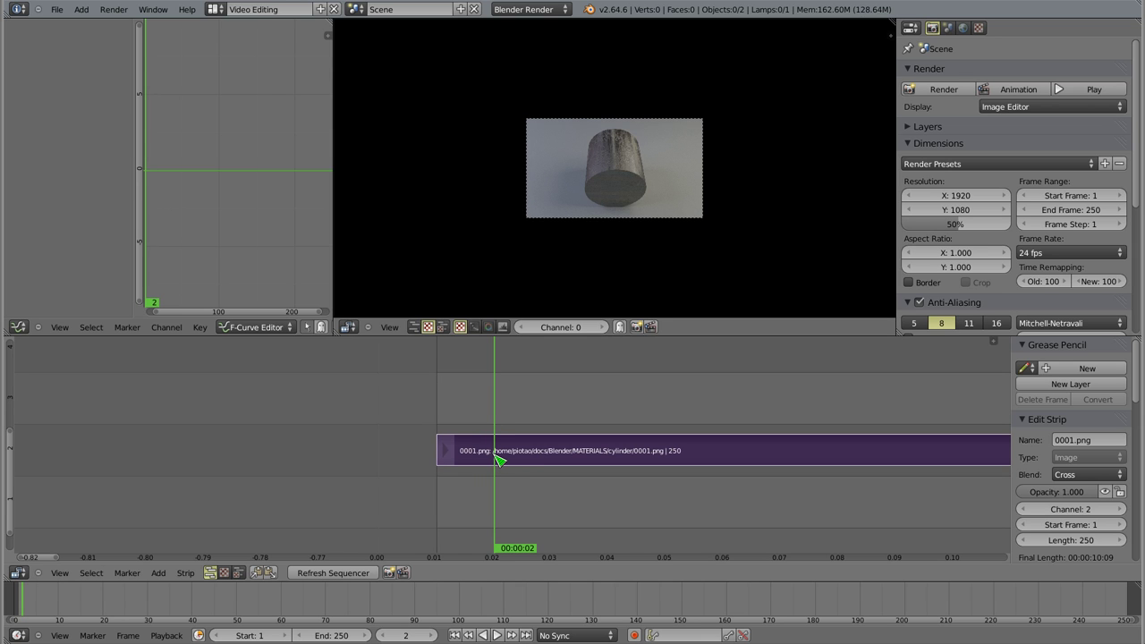
{"action": "key", "text": "k"}
{"action": "left_click", "coordinate": [551, 430]}
{"action": "key", "text": "k"}
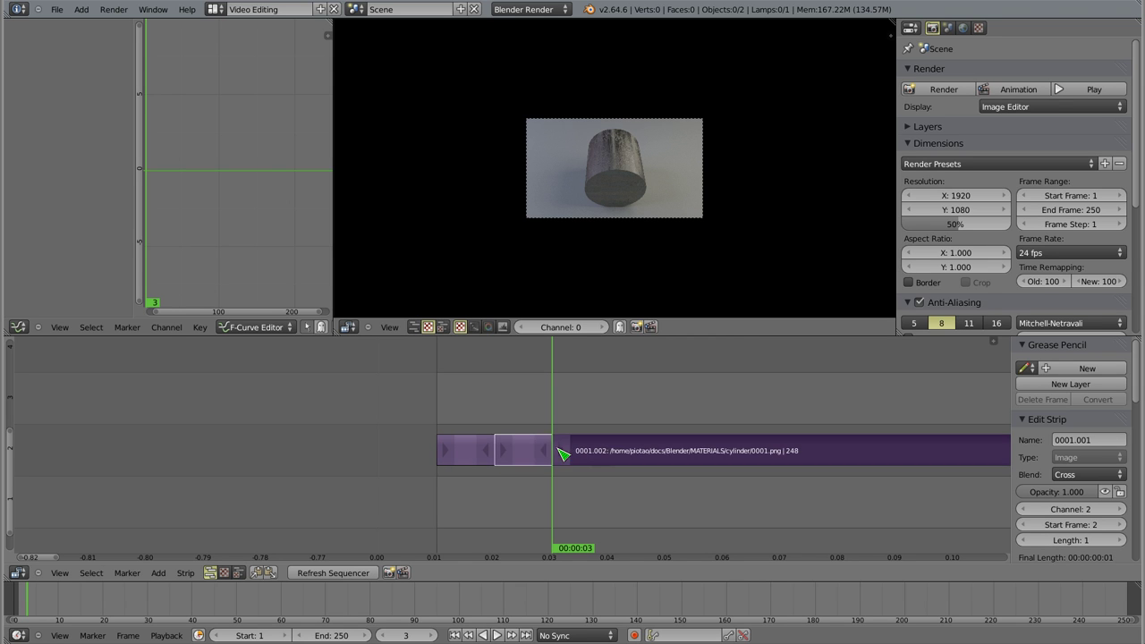
Step: Check the one-frame strips, then select the long 248-frame 0001.002 strip
{"action": "right_click", "coordinate": [517, 459]}
{"action": "right_click", "coordinate": [477, 455]}
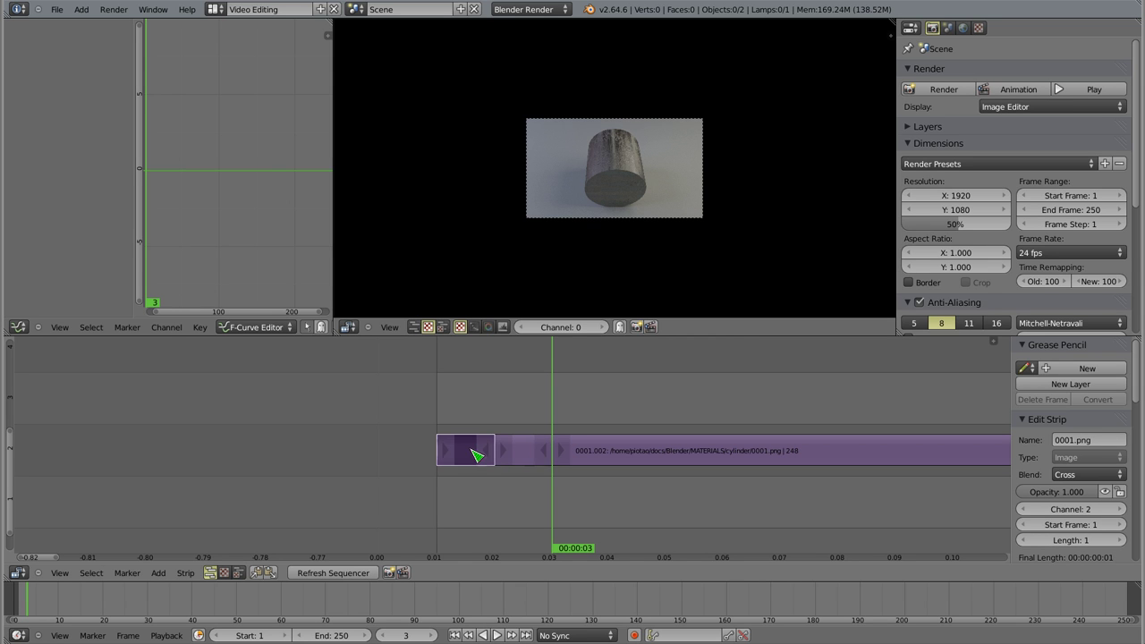
{"action": "mouse_move", "coordinate": [515, 457]}
{"action": "left_mouse_down"}
{"action": "mouse_move", "coordinate": [466, 429]}
{"action": "mouse_move", "coordinate": [553, 427]}
{"action": "mouse_move", "coordinate": [510, 426]}
{"action": "mouse_move", "coordinate": [522, 455]}
{"action": "left_mouse_up"}
{"action": "right_click", "coordinate": [524, 455]}
{"action": "mouse_move", "coordinate": [523, 411]}
{"action": "left_mouse_down"}
{"action": "mouse_move", "coordinate": [470, 417]}
{"action": "mouse_move", "coordinate": [941, 405]}
{"action": "mouse_move", "coordinate": [475, 414]}
{"action": "mouse_move", "coordinate": [809, 417]}
{"action": "left_mouse_up"}
{"action": "middle_click_drag", "start_coordinate": [671, 478], "coordinate": [308, 476]}
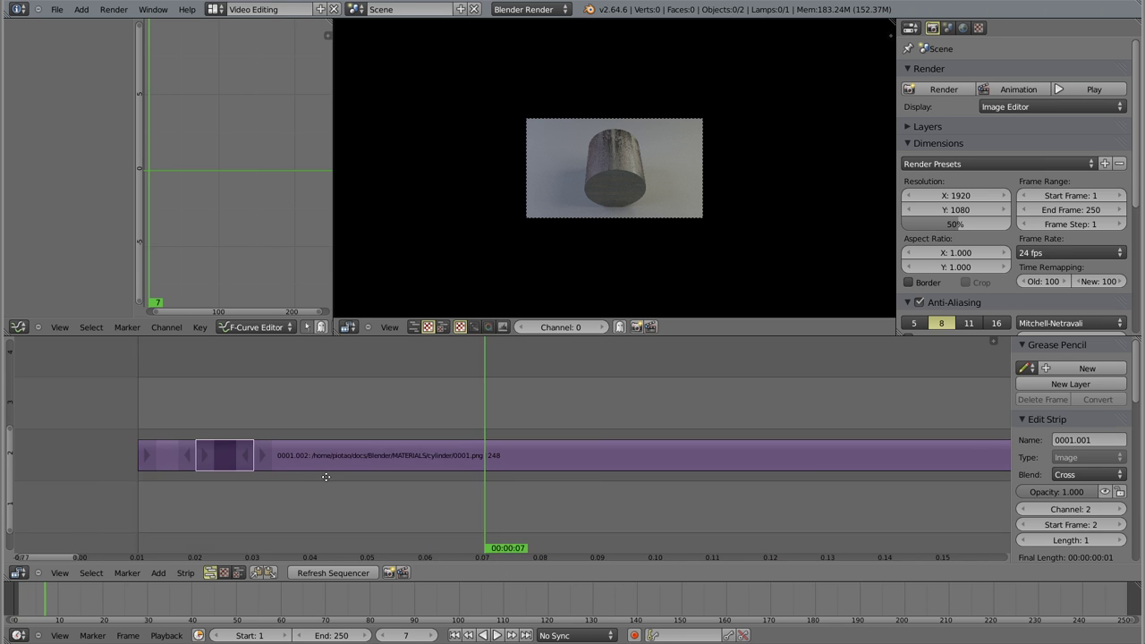
{"action": "right_click", "coordinate": [456, 450]}
{"action": "mouse_move", "coordinate": [504, 455]}
{"action": "middle_mouse_down", "text": "ctrl"}
{"action": "mouse_move", "coordinate": [565, 439]}
{"action": "mouse_move", "coordinate": [457, 434]}
{"action": "middle_mouse_up", "text": "ctrl"}
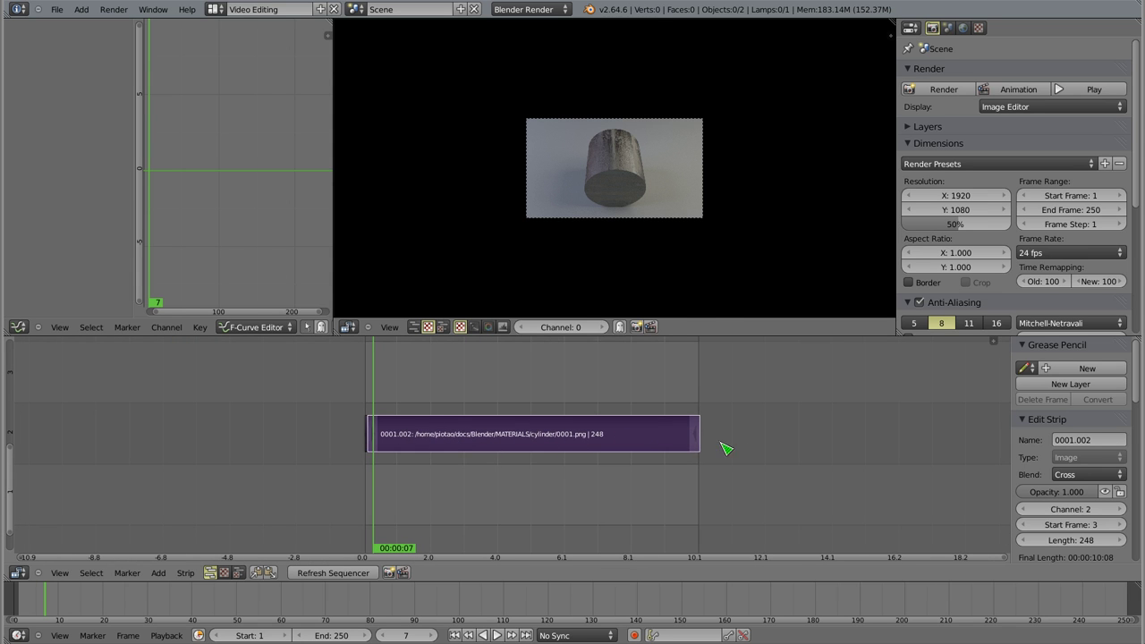
Step: Apply Strip > Separate Images to the 0001.002 strip
{"action": "left_click", "coordinate": [187, 574]}
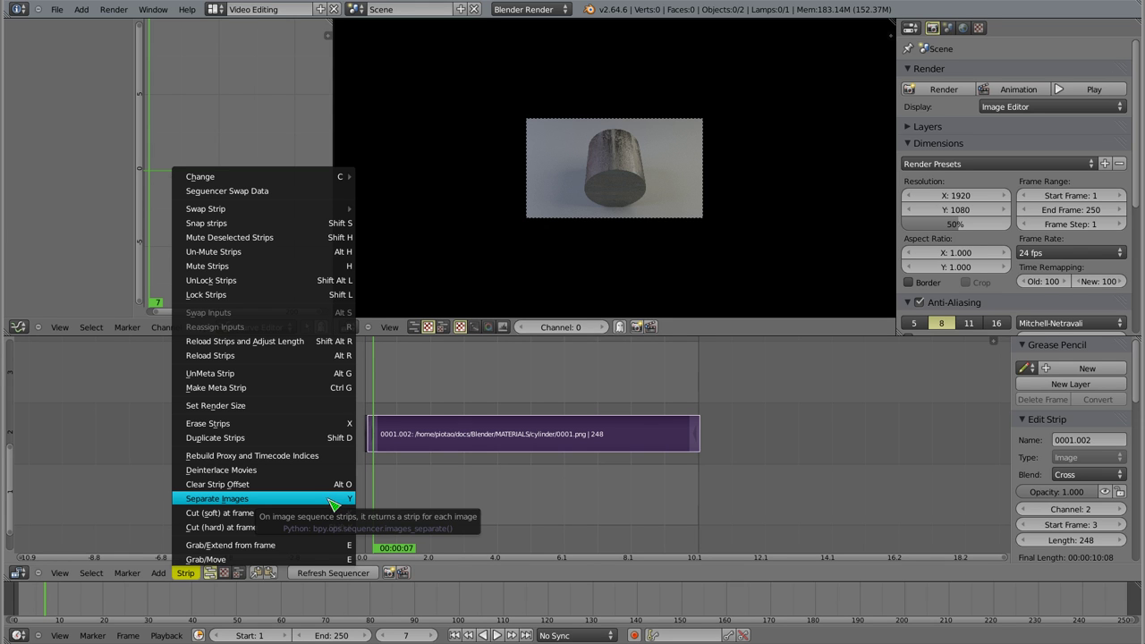
{"action": "left_click", "coordinate": [313, 498]}
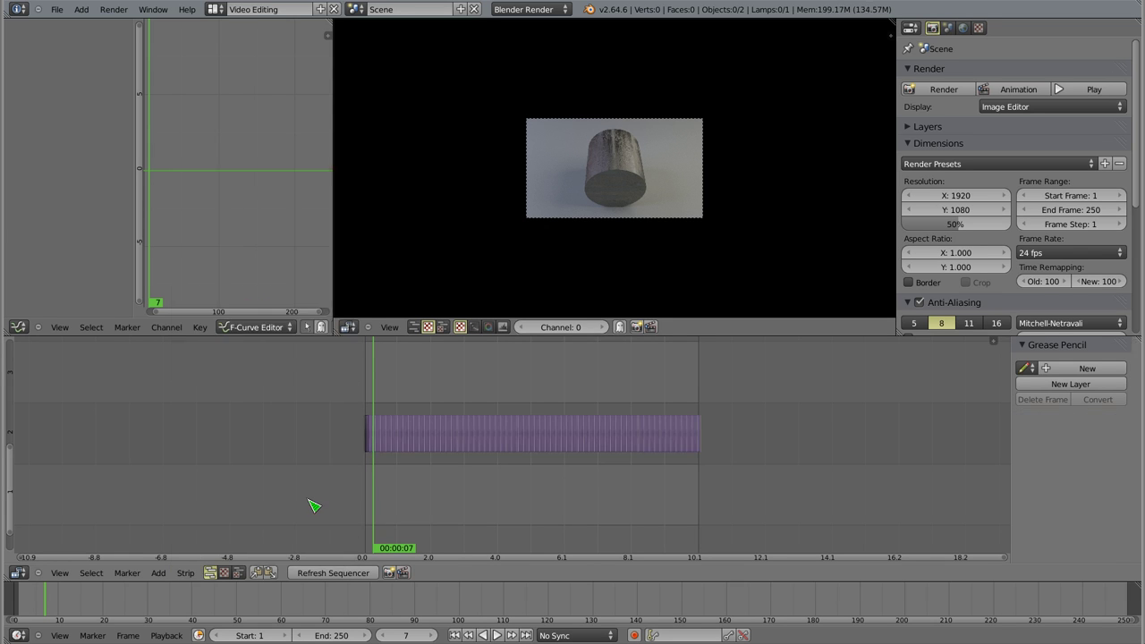
Step: Bring the separated strips' start into view, set frame 4, and play the sequence
{"action": "scroll", "coordinate": [420, 442], "scroll_direction": "up", "scroll_amount": 3}
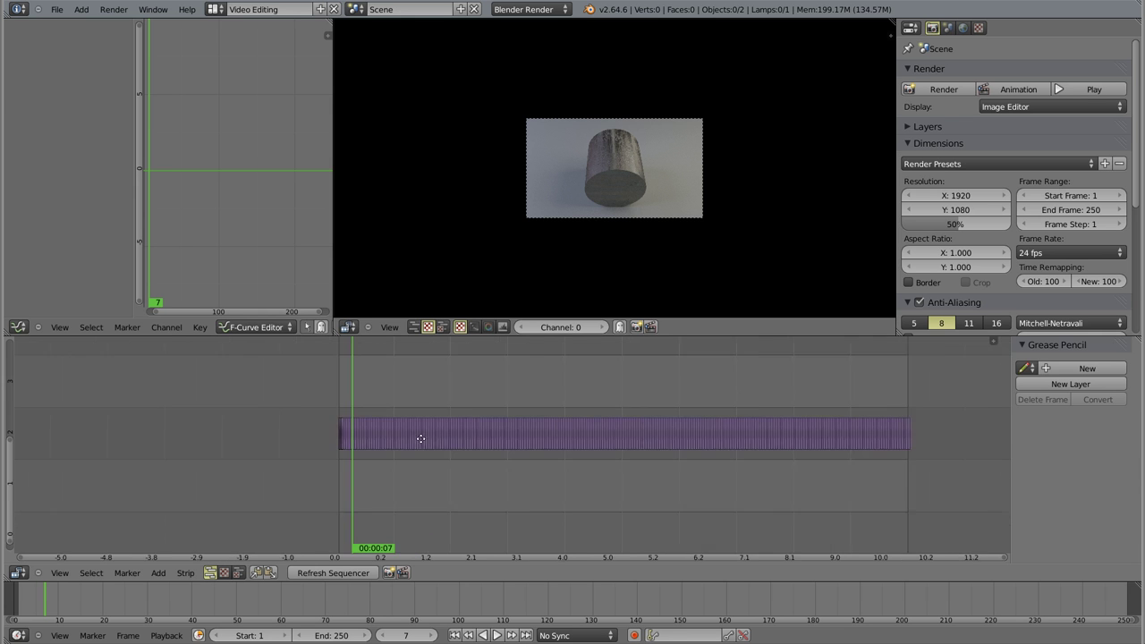
{"action": "scroll", "coordinate": [457, 447], "scroll_direction": "up", "scroll_amount": 4}
{"action": "scroll", "coordinate": [494, 452], "scroll_direction": "up", "scroll_amount": 4}
{"action": "scroll", "coordinate": [582, 474], "scroll_direction": "up", "scroll_amount": 5, "text": "ctrl"}
{"action": "scroll", "coordinate": [458, 485], "scroll_direction": "up", "scroll_amount": 2}
{"action": "scroll", "coordinate": [483, 470], "scroll_direction": "up", "scroll_amount": 3}
{"action": "middle_click_drag", "start_coordinate": [483, 470], "coordinate": [385, 457]}
{"action": "mouse_move", "coordinate": [335, 440]}
{"action": "left_mouse_down"}
{"action": "mouse_move", "coordinate": [707, 455]}
{"action": "mouse_move", "coordinate": [976, 439]}
{"action": "mouse_move", "coordinate": [552, 456]}
{"action": "mouse_move", "coordinate": [399, 449]}
{"action": "left_mouse_up"}
{"action": "scroll", "coordinate": [852, 455], "scroll_direction": "down", "scroll_amount": 4, "text": "ctrl"}
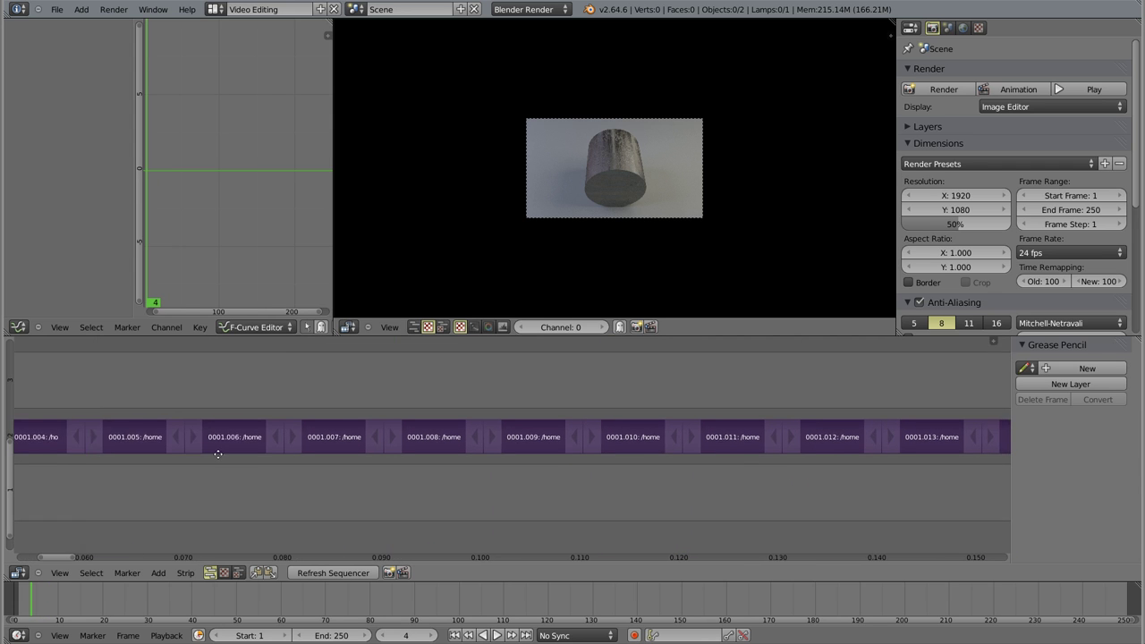
{"action": "scroll", "coordinate": [975, 448], "scroll_direction": "down", "scroll_amount": 4, "text": "ctrl"}
{"action": "key", "text": "alt+a"}
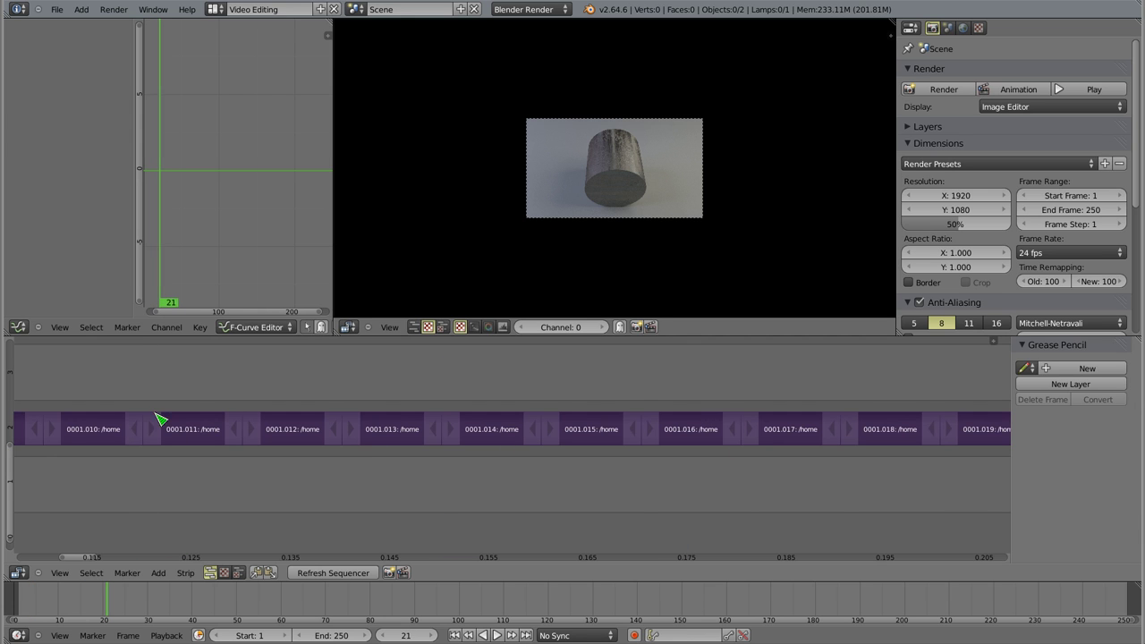
Step: Select the 0001.014 strip, scrub back to frame 11, then move the playhead to frame 83
{"action": "right_click", "coordinate": [491, 432]}
{"action": "left_click", "coordinate": [489, 434]}
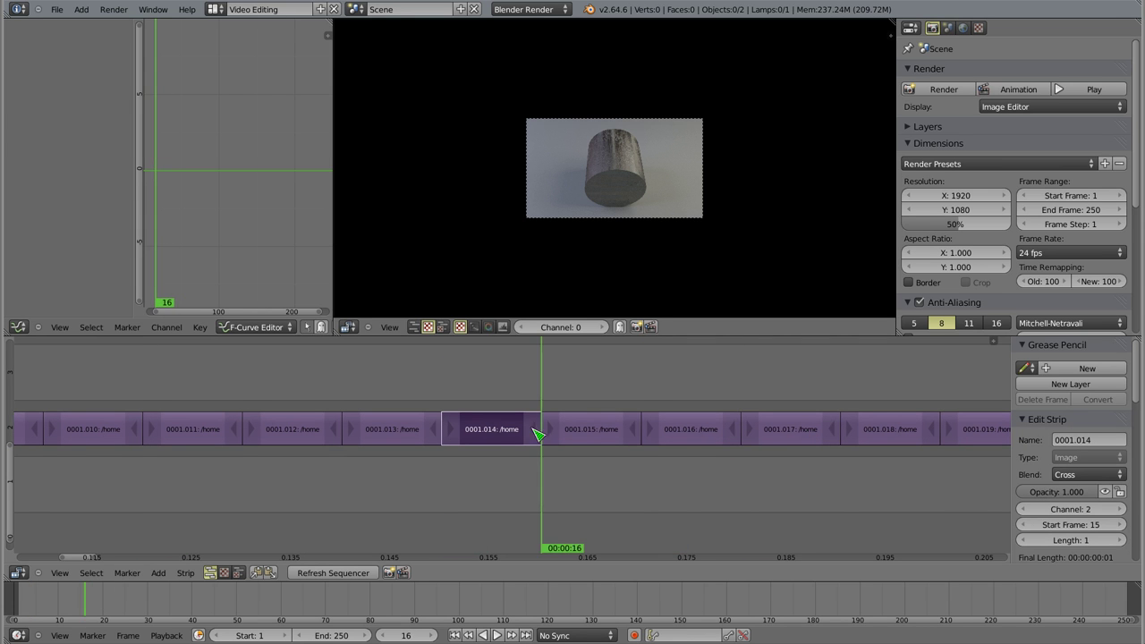
{"action": "left_click_drag", "start_coordinate": [761, 435], "coordinate": [68, 444]}
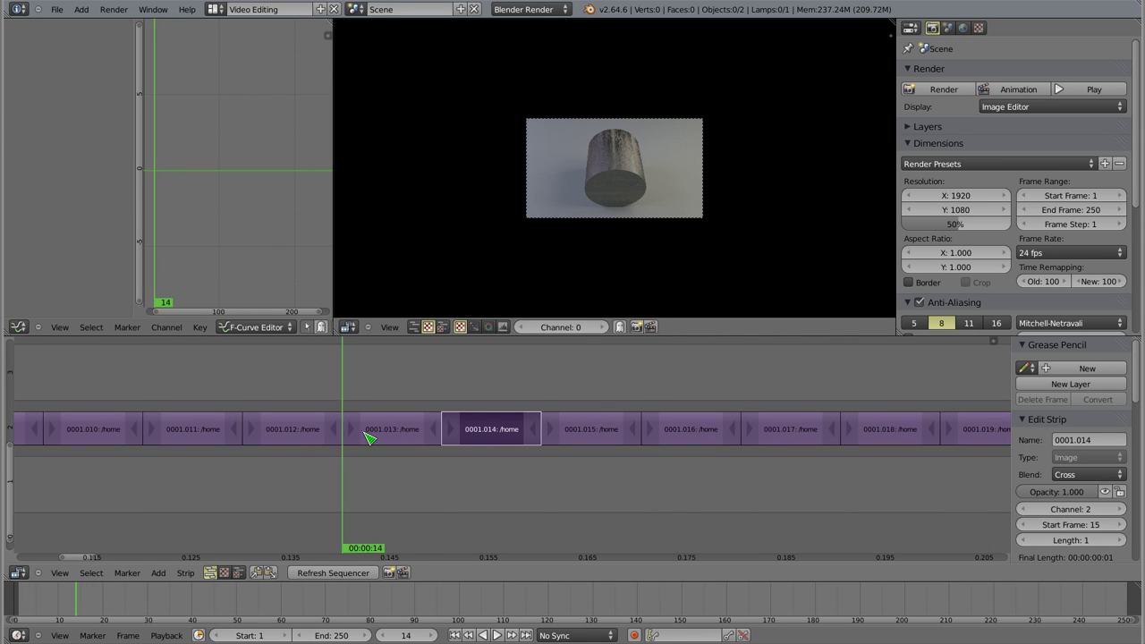
{"action": "scroll", "coordinate": [501, 455], "scroll_direction": "down", "scroll_amount": 4}
{"action": "scroll", "coordinate": [528, 448], "scroll_direction": "down", "scroll_amount": 4}
{"action": "scroll", "coordinate": [537, 445], "scroll_direction": "down", "scroll_amount": 4}
{"action": "scroll", "coordinate": [540, 446], "scroll_direction": "down", "scroll_amount": 3}
{"action": "middle_click_drag", "start_coordinate": [542, 445], "coordinate": [373, 409]}
{"action": "left_click_drag", "start_coordinate": [374, 409], "coordinate": [673, 349]}
{"action": "scroll", "coordinate": [621, 187], "scroll_direction": "up", "scroll_amount": 1}
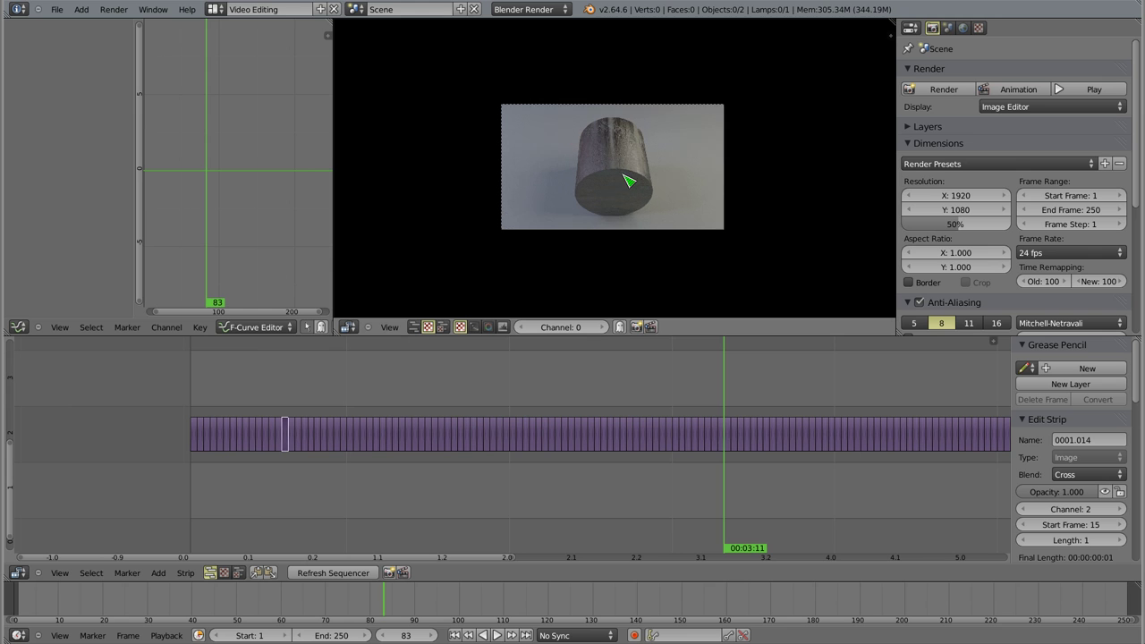
{"action": "scroll", "coordinate": [608, 223], "scroll_direction": "up", "scroll_amount": 2}
Step: Step the playhead through the strips, ending at frame 179
{"action": "key", "text": "Right"}
{"action": "left_click_drag", "start_coordinate": [739, 411], "coordinate": [915, 465]}
{"action": "left_click_drag", "start_coordinate": [536, 556], "coordinate": [859, 557]}
{"action": "left_click_drag", "start_coordinate": [448, 447], "coordinate": [857, 413]}
{"action": "key", "text": "Right"}
{"action": "key", "text": "Right"}
{"action": "key", "text": "Right"}
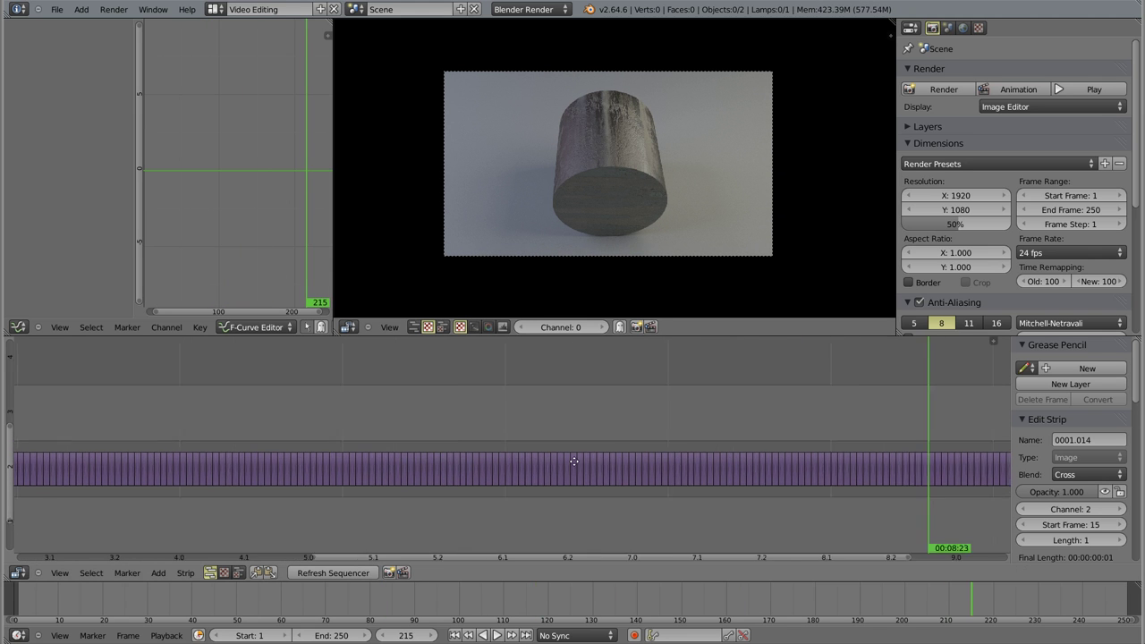
{"action": "middle_click_drag", "start_coordinate": [849, 414], "coordinate": [289, 414]}
{"action": "key", "text": "Right"}
{"action": "key", "text": "Right"}
{"action": "key", "text": "Right"}
{"action": "key", "text": "Left"}
{"action": "key", "text": "Left"}
{"action": "key", "text": "Left"}
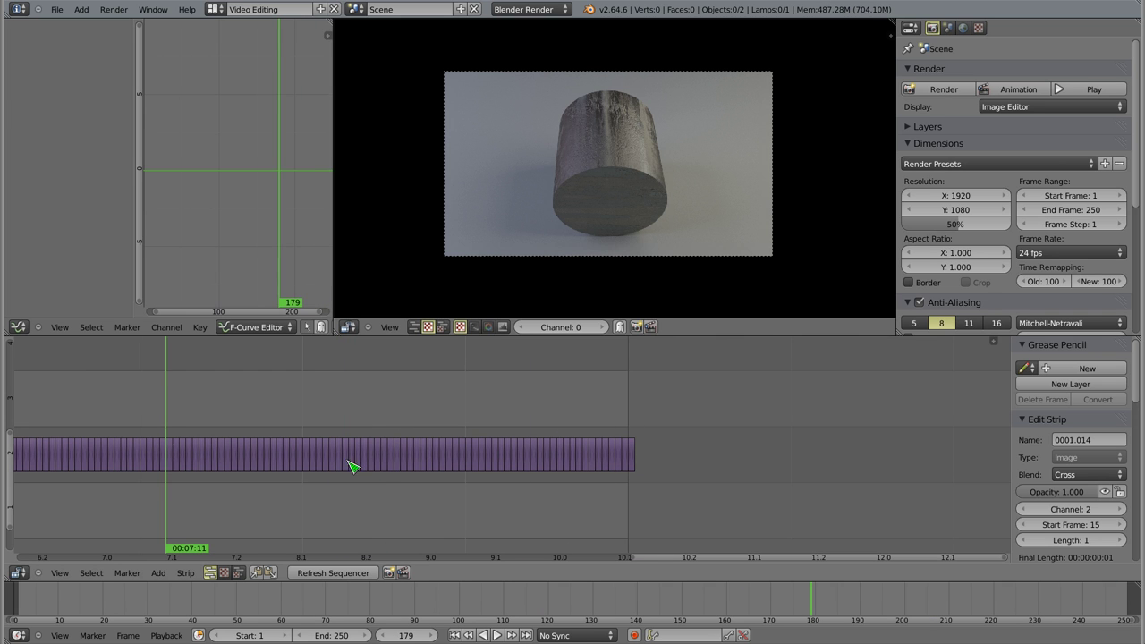
Step: Select the one-frame strip at frame 210 and scroll the sidebar to its Strip Input details
{"action": "right_click", "coordinate": [374, 461]}
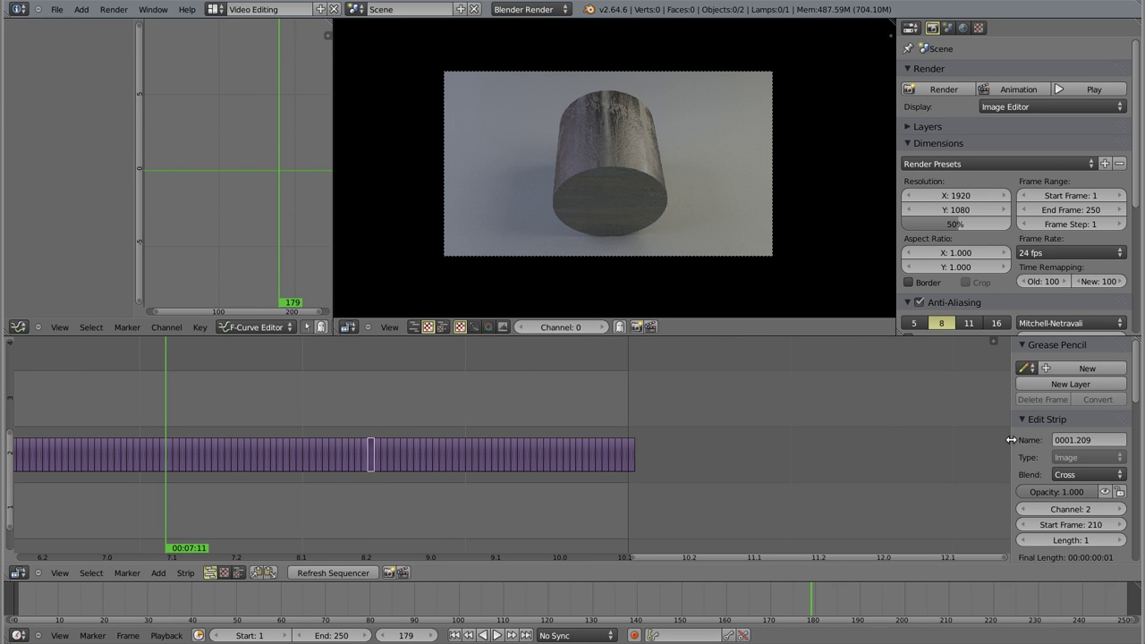
{"action": "scroll", "coordinate": [1038, 447], "scroll_direction": "down", "scroll_amount": 2}
{"action": "scroll", "coordinate": [1038, 448], "scroll_direction": "down", "scroll_amount": 2}
{"action": "scroll", "coordinate": [1037, 447], "scroll_direction": "down", "scroll_amount": 2}
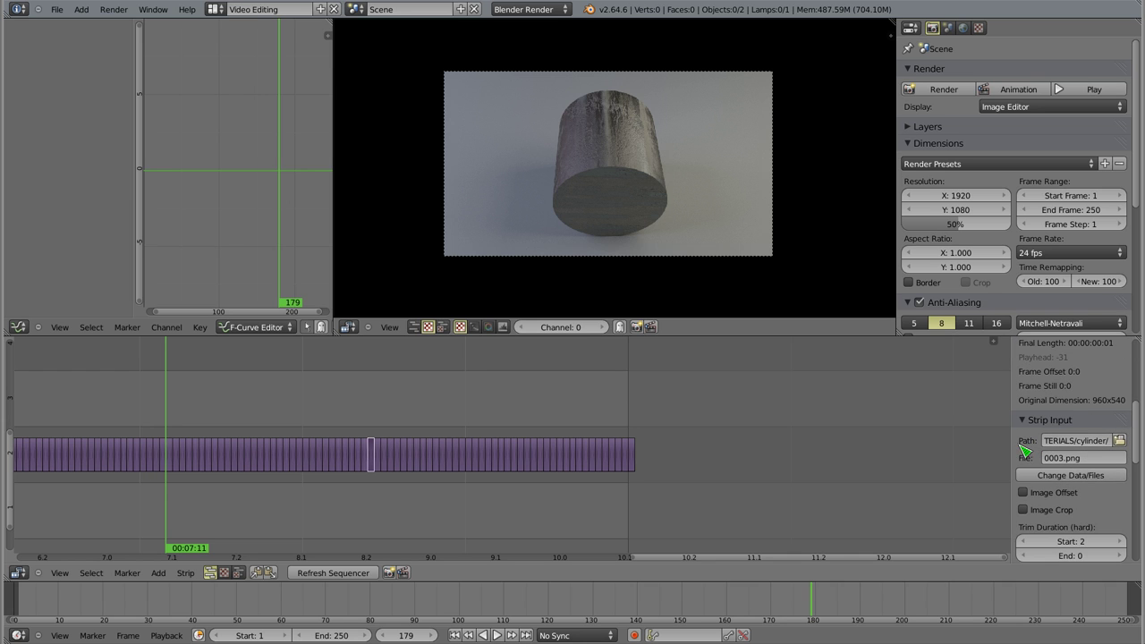
Step: Widen the strip details sidebar so the full cylinder image folder path is visible
{"action": "left_click", "coordinate": [1007, 451]}
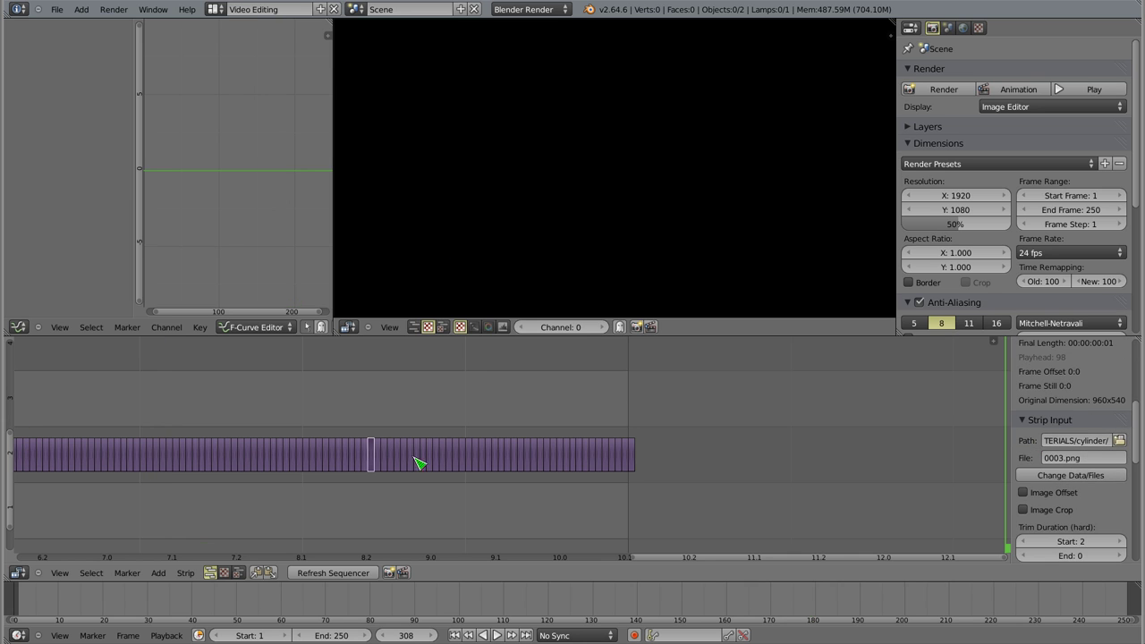
{"action": "left_click_drag", "start_coordinate": [1011, 432], "coordinate": [816, 433]}
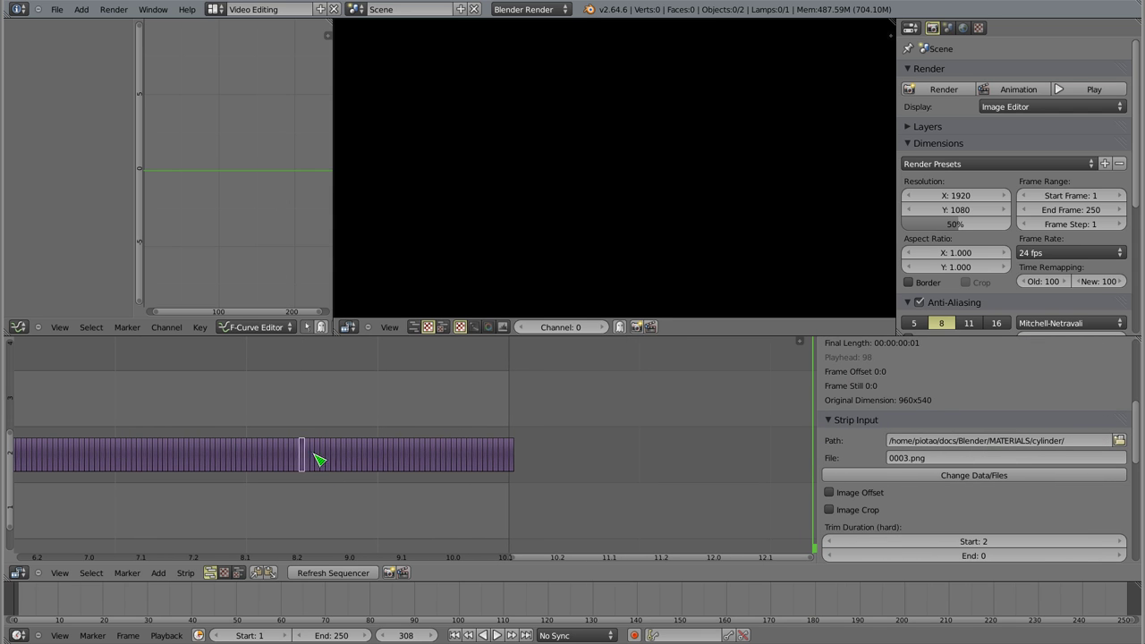
{"action": "left_click_drag", "start_coordinate": [320, 456], "coordinate": [517, 459]}
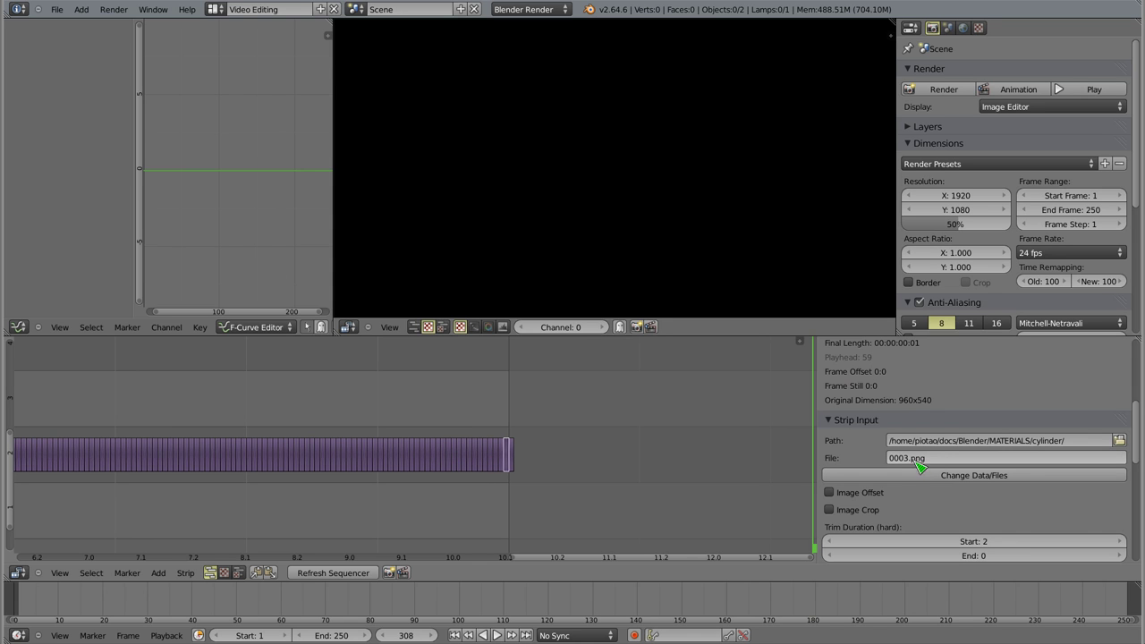
Step: Zoom out to fit the whole strip row, then box-select every one-frame strip
{"action": "scroll", "coordinate": [296, 460], "scroll_direction": "down", "scroll_amount": 3}
{"action": "scroll", "coordinate": [251, 461], "scroll_direction": "down", "scroll_amount": 2}
{"action": "mouse_move", "coordinate": [174, 470]}
{"action": "middle_mouse_down"}
{"action": "mouse_move", "coordinate": [421, 466]}
{"action": "mouse_move", "coordinate": [480, 453]}
{"action": "middle_mouse_up"}
{"action": "key", "text": "b"}
{"action": "left_click_drag", "start_coordinate": [206, 399], "coordinate": [743, 506]}
Step: Delete the old strips and add all 250 cylinder PNGs as one channel 2 strip at frame 1
{"action": "key", "text": "x"}
{"action": "left_click", "coordinate": [487, 454]}
{"action": "key", "text": "shift+a"}
{"action": "left_click", "coordinate": [268, 439]}
{"action": "key", "text": "a"}
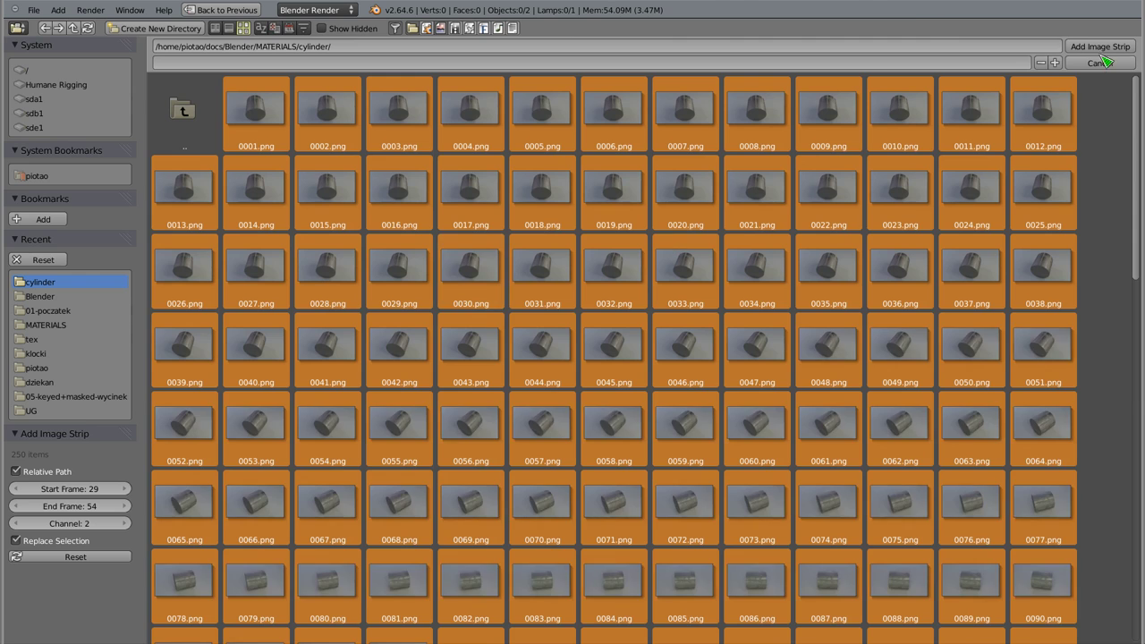
{"action": "left_click", "coordinate": [1101, 46]}
{"action": "right_click_drag", "start_coordinate": [424, 455], "coordinate": [370, 460]}
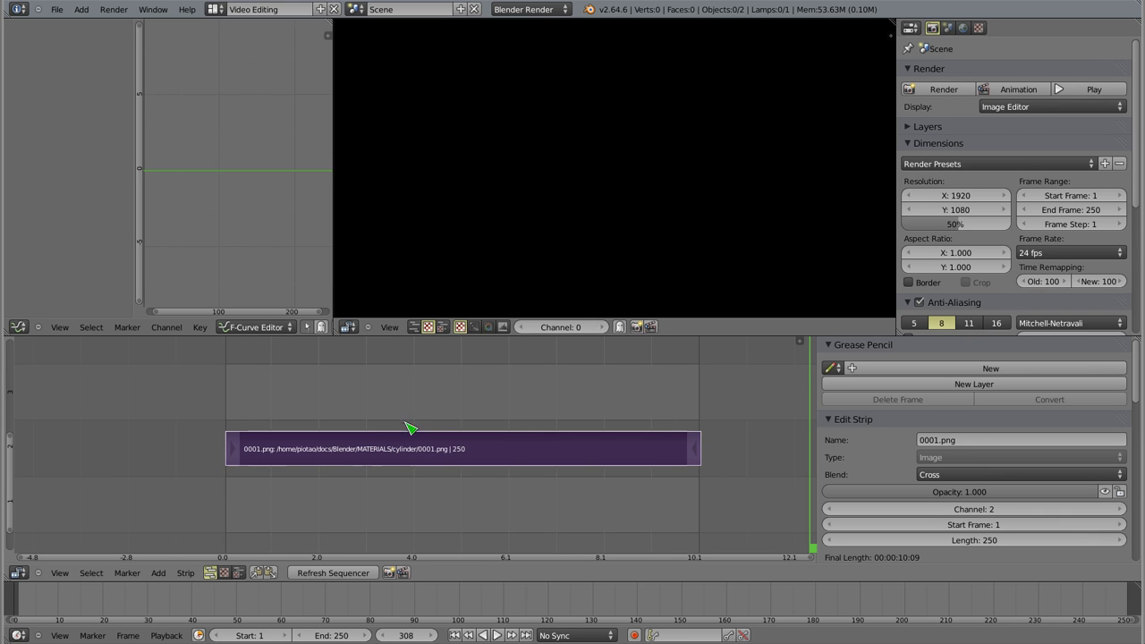
Step: Split the strip into single-frame strips and zoom in with the playhead near frame 9
{"action": "key", "text": "y"}
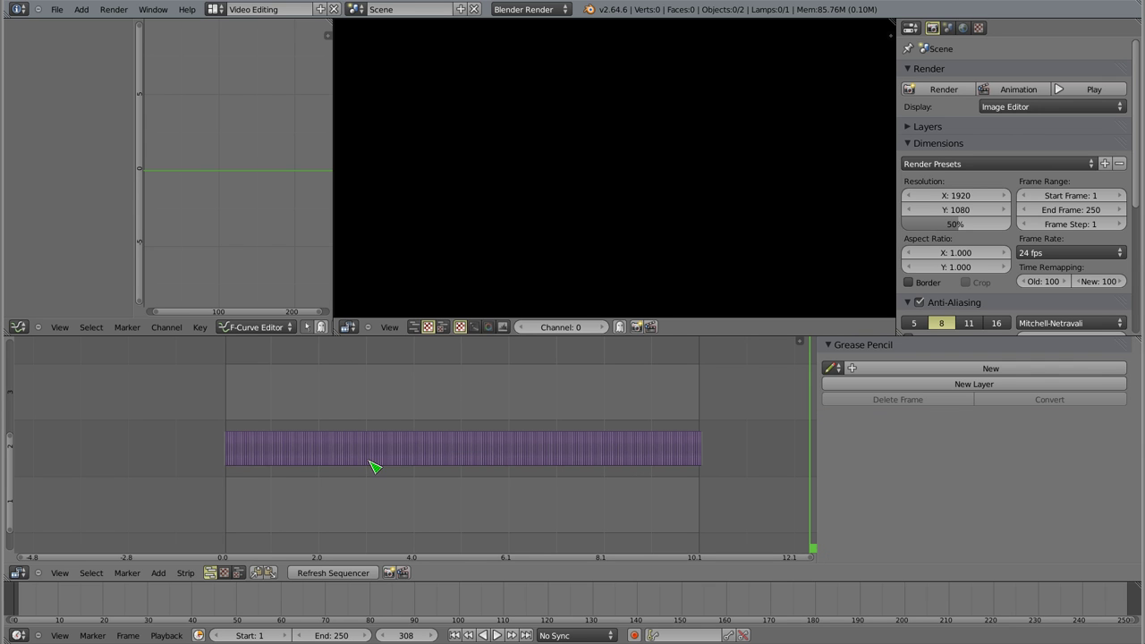
{"action": "mouse_move", "coordinate": [224, 446]}
{"action": "left_mouse_down"}
{"action": "mouse_move", "coordinate": [232, 426]}
{"action": "mouse_move", "coordinate": [523, 428]}
{"action": "mouse_move", "coordinate": [230, 429]}
{"action": "mouse_move", "coordinate": [263, 430]}
{"action": "mouse_move", "coordinate": [251, 430]}
{"action": "left_mouse_up"}
{"action": "mouse_move", "coordinate": [242, 462]}
{"action": "middle_mouse_down", "text": "ctrl"}
{"action": "mouse_move", "coordinate": [296, 452]}
{"action": "mouse_move", "coordinate": [465, 483]}
{"action": "mouse_move", "coordinate": [798, 458]}
{"action": "middle_mouse_up", "text": "ctrl"}
{"action": "mouse_move", "coordinate": [278, 473]}
{"action": "left_mouse_down"}
{"action": "mouse_move", "coordinate": [205, 454]}
{"action": "mouse_move", "coordinate": [708, 448]}
{"action": "mouse_move", "coordinate": [573, 493]}
{"action": "mouse_move", "coordinate": [573, 481]}
{"action": "left_mouse_up"}
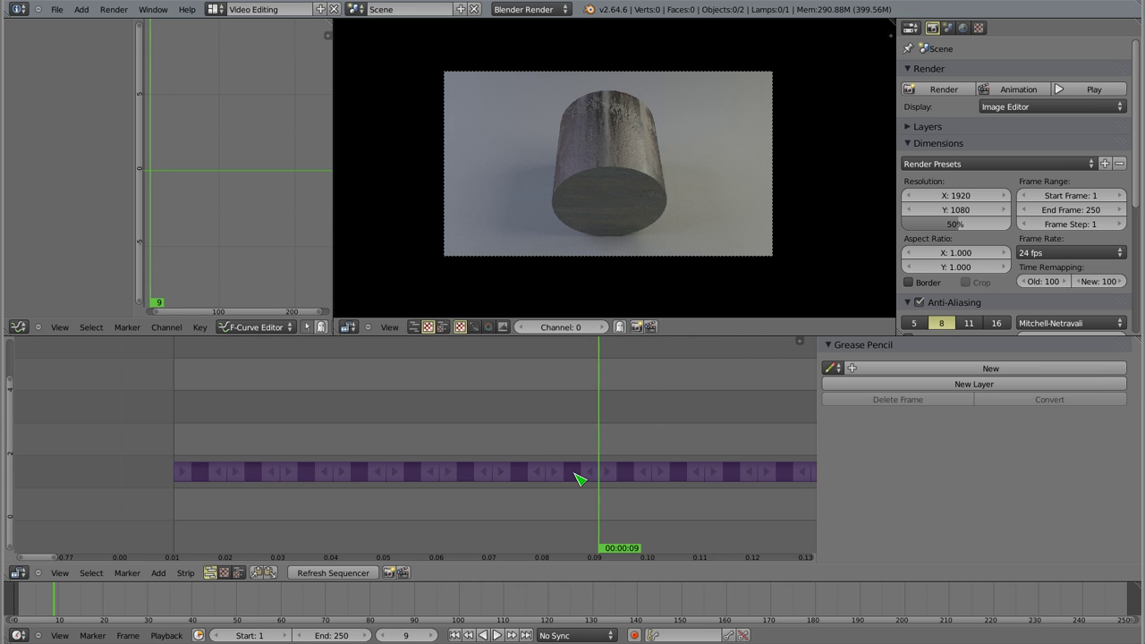
Step: Check the File field of the single-frame strips around frames 8 to 11
{"action": "right_click", "coordinate": [573, 480]}
{"action": "scroll", "coordinate": [905, 475], "scroll_direction": "down", "scroll_amount": 2}
{"action": "scroll", "coordinate": [906, 475], "scroll_direction": "down", "scroll_amount": 3}
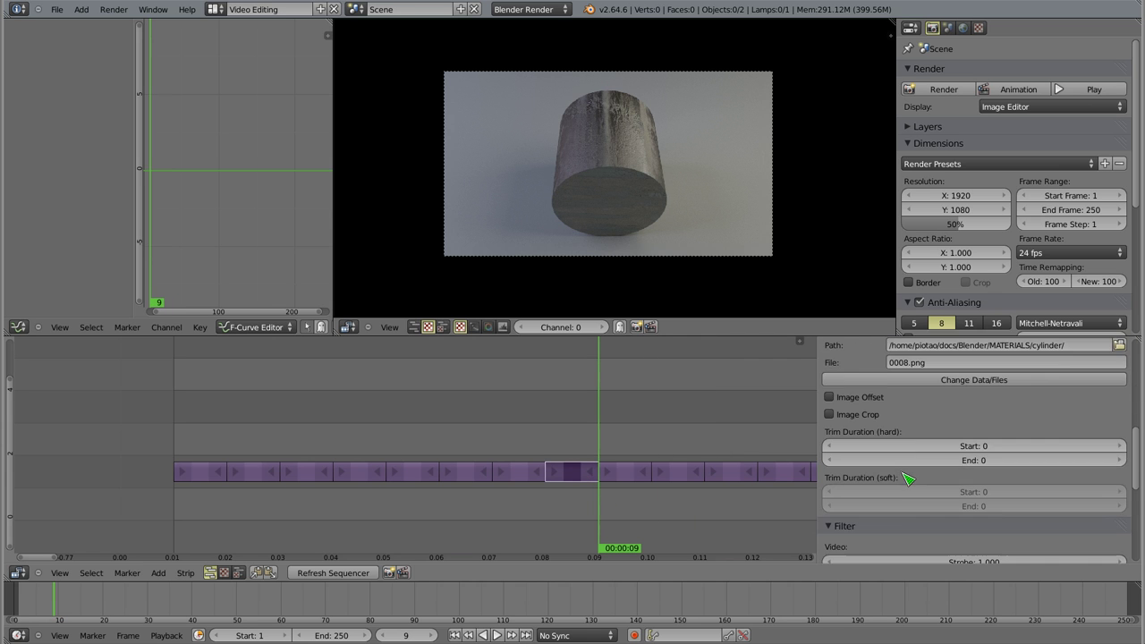
{"action": "scroll", "coordinate": [909, 428], "scroll_direction": "down", "scroll_amount": 2}
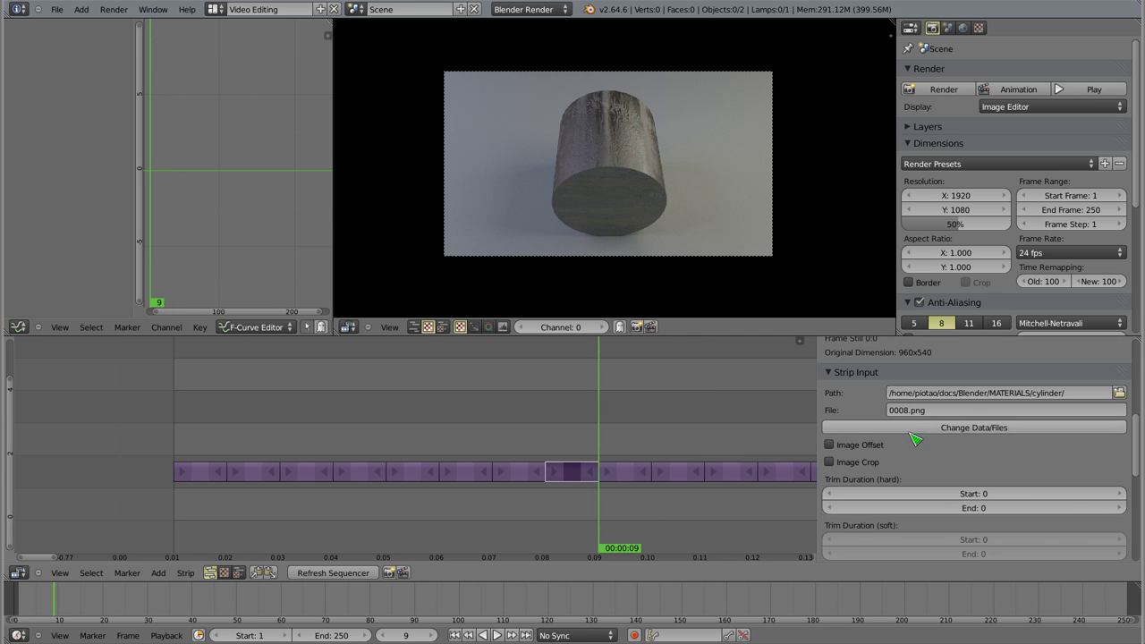
{"action": "right_click", "coordinate": [630, 475]}
{"action": "right_click", "coordinate": [680, 476]}
{"action": "right_click", "coordinate": [734, 475]}
{"action": "right_click", "coordinate": [631, 477]}
{"action": "right_click", "coordinate": [583, 476]}
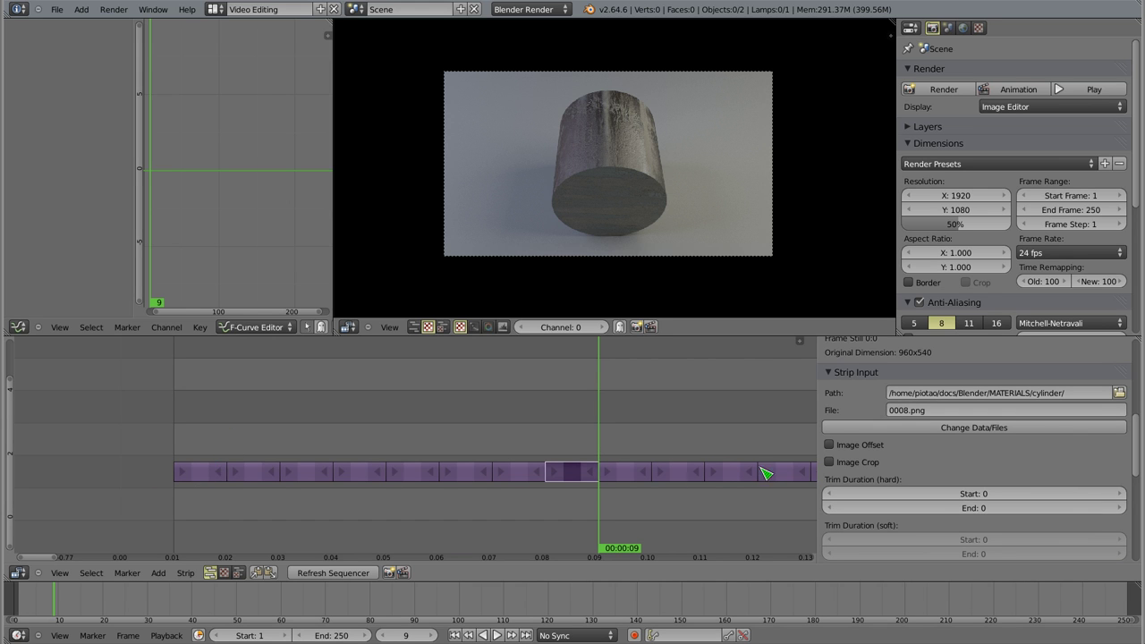
Step: Check the source PNG of each of the first six single-frame strips
{"action": "right_click", "coordinate": [204, 476]}
{"action": "right_click", "coordinate": [258, 479]}
{"action": "right_click", "coordinate": [315, 482]}
{"action": "right_click", "coordinate": [369, 479]}
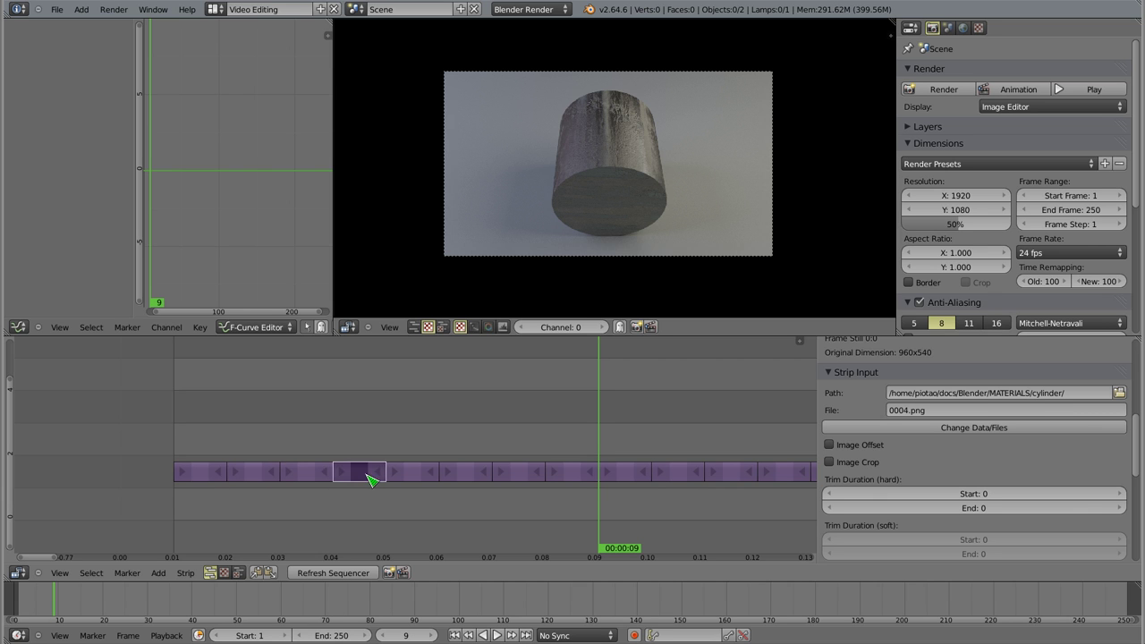
{"action": "right_click", "coordinate": [422, 482]}
{"action": "right_click", "coordinate": [468, 481]}
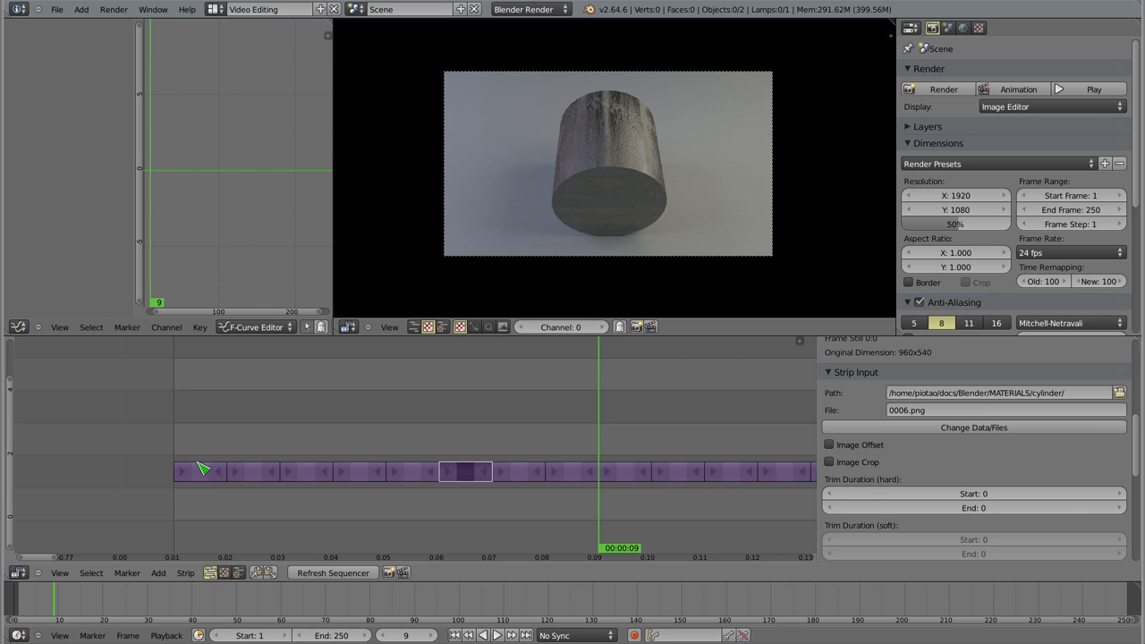
Step: Zoom to the sequence start and lift the 0004.png strip from channel 2 to channel 3
{"action": "scroll", "coordinate": [654, 457], "scroll_direction": "down", "scroll_amount": 3}
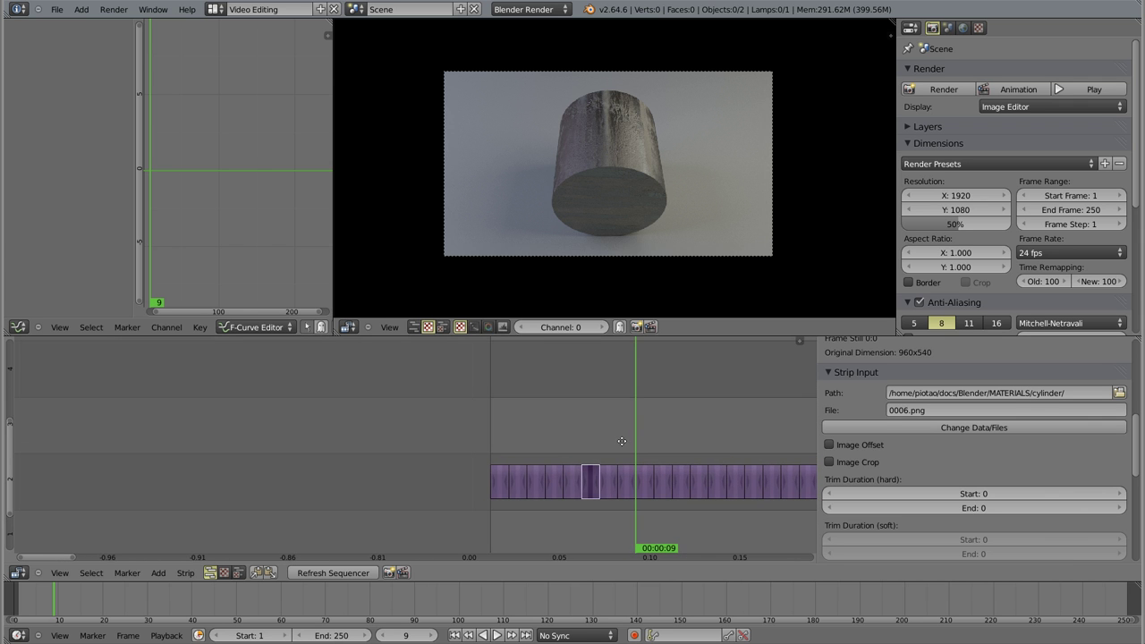
{"action": "scroll", "coordinate": [269, 460], "scroll_direction": "down", "scroll_amount": 3}
{"action": "scroll", "coordinate": [268, 459], "scroll_direction": "down", "scroll_amount": 1}
{"action": "scroll", "coordinate": [305, 459], "scroll_direction": "down", "scroll_amount": 2}
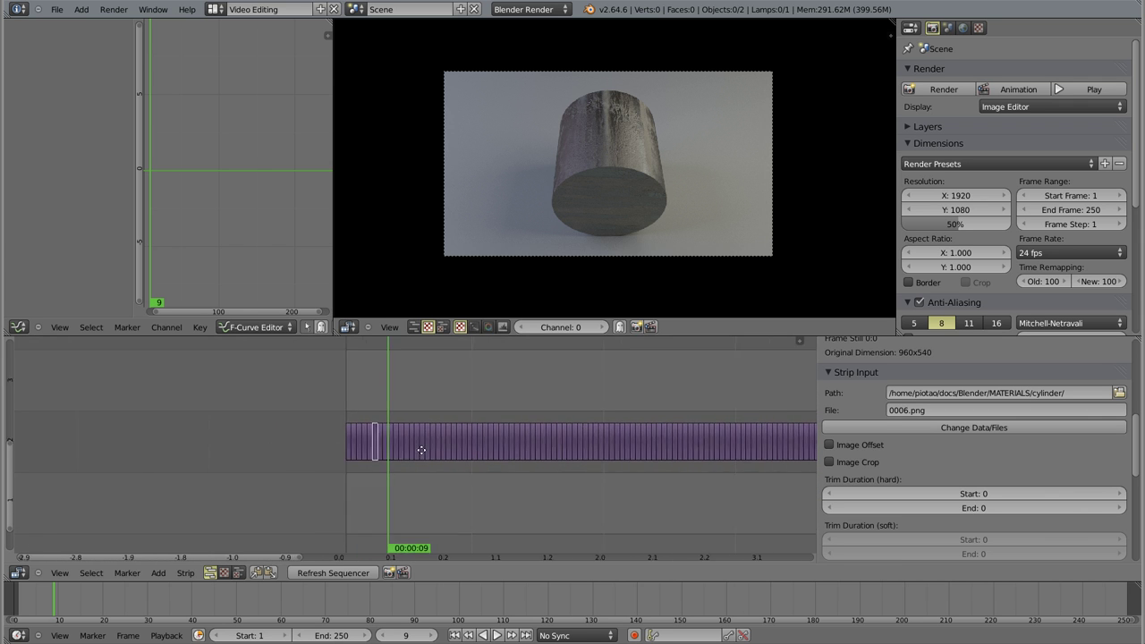
{"action": "scroll", "coordinate": [349, 458], "scroll_direction": "down", "scroll_amount": 2}
{"action": "scroll", "coordinate": [393, 456], "scroll_direction": "down", "scroll_amount": 1}
{"action": "scroll", "coordinate": [393, 456], "scroll_direction": "up", "scroll_amount": 2}
{"action": "scroll", "coordinate": [376, 451], "scroll_direction": "up", "scroll_amount": 2}
{"action": "scroll", "coordinate": [358, 449], "scroll_direction": "up", "scroll_amount": 1}
{"action": "scroll", "coordinate": [343, 448], "scroll_direction": "up", "scroll_amount": 1}
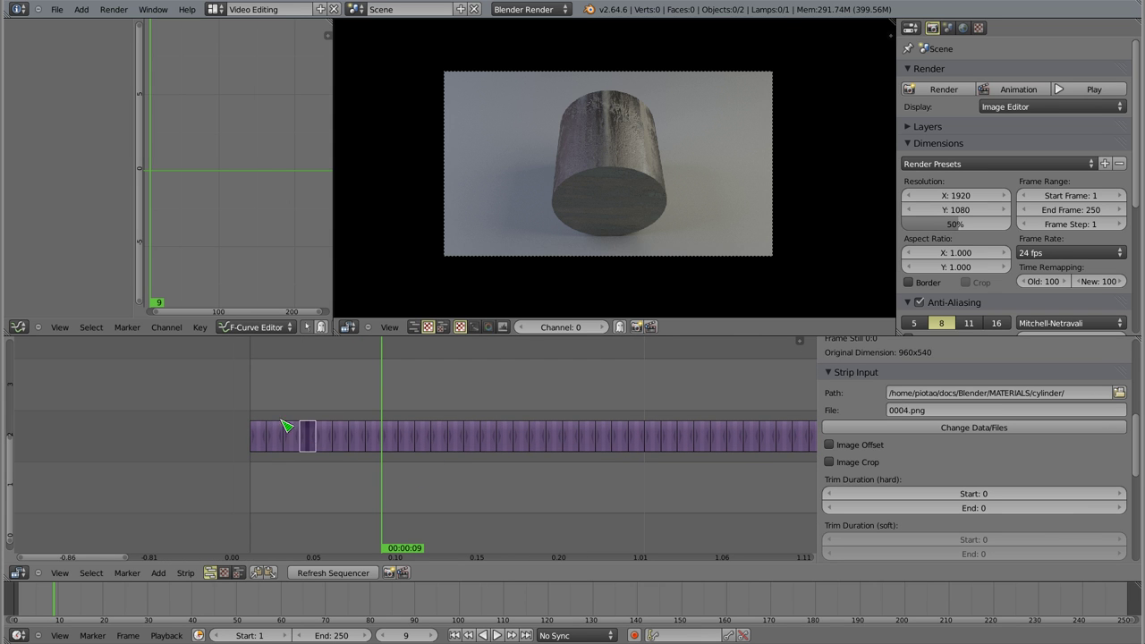
{"action": "right_click_drag", "start_coordinate": [308, 439], "coordinate": [310, 375]}
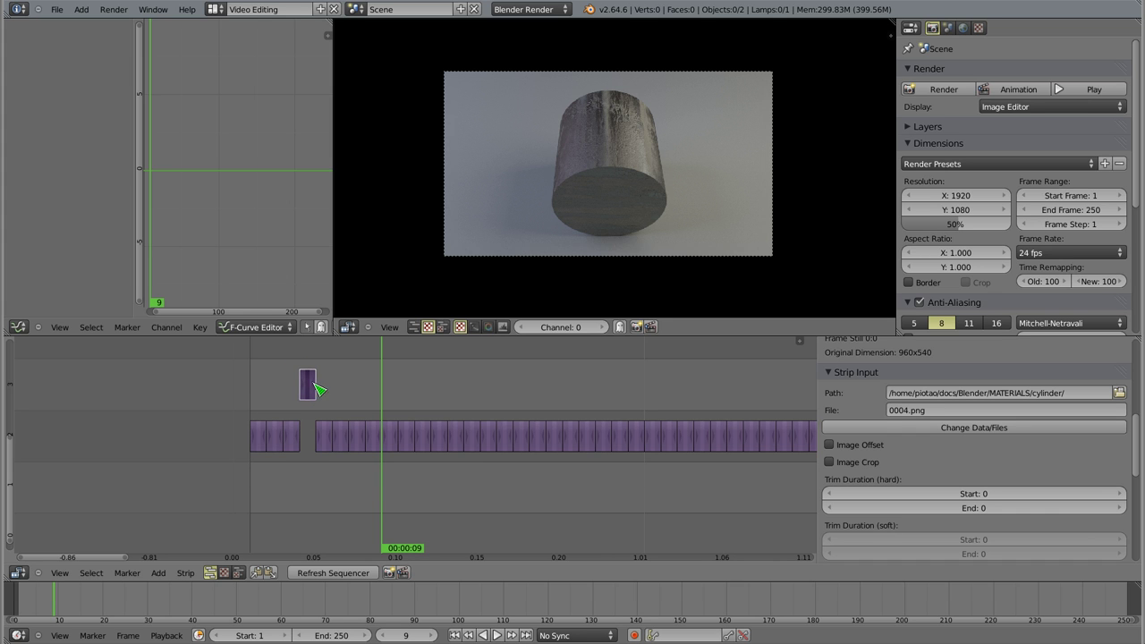
{"action": "middle_click_drag", "start_coordinate": [312, 389], "coordinate": [389, 430]}
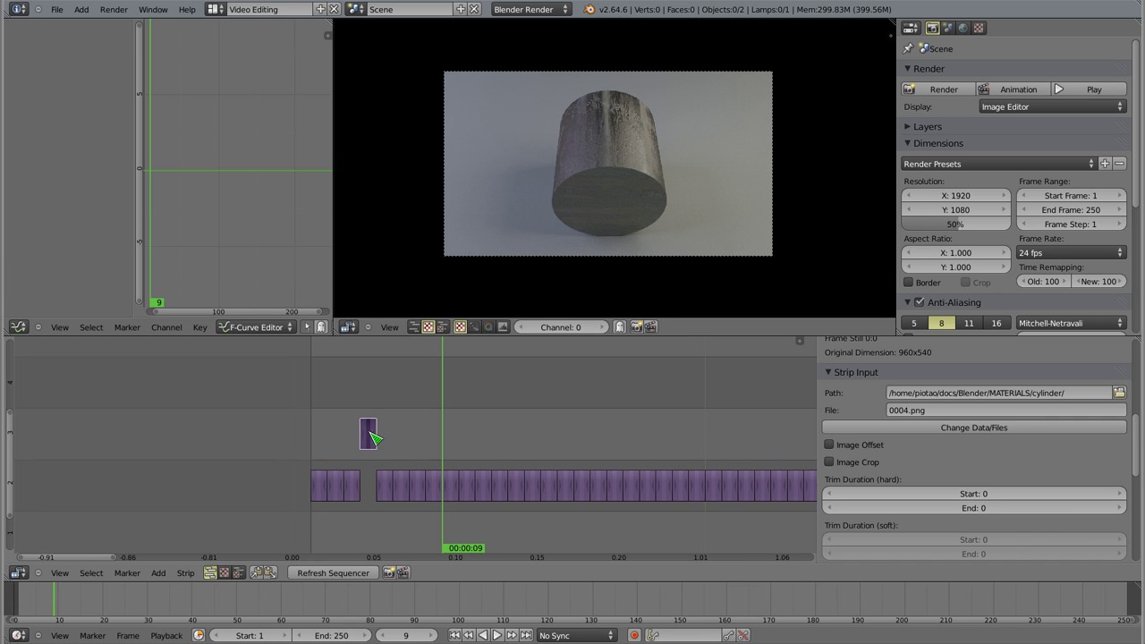
Step: Drop 0004.png back into its channel 2 gap and box-select the strips up to about one second
{"action": "right_click_drag", "start_coordinate": [375, 438], "coordinate": [366, 502]}
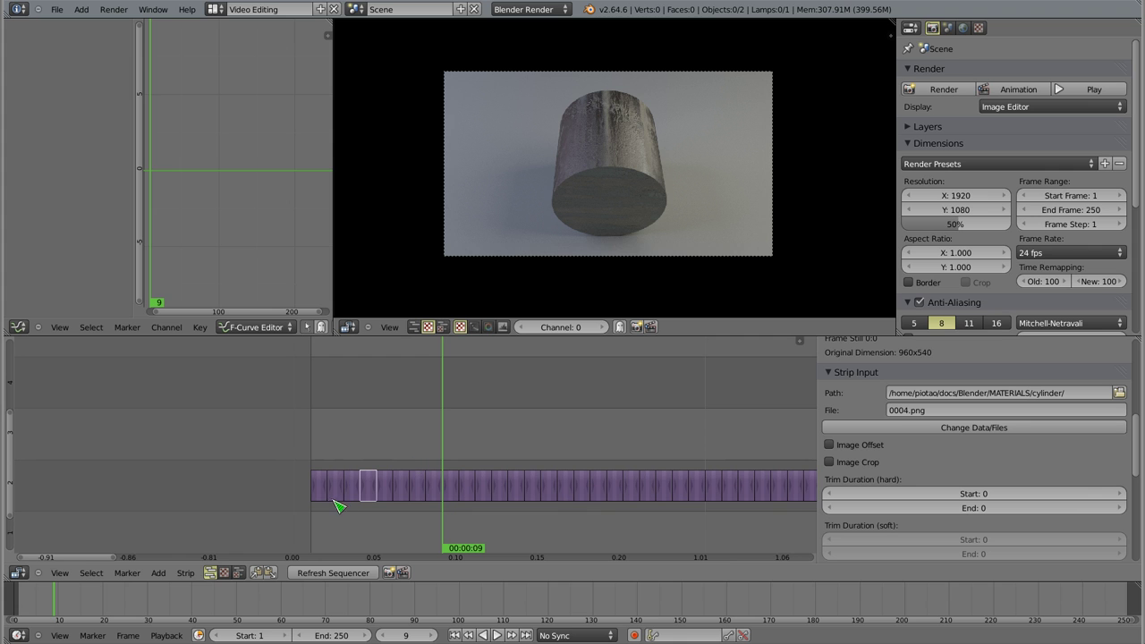
{"action": "middle_click_drag", "start_coordinate": [452, 499], "coordinate": [404, 454]}
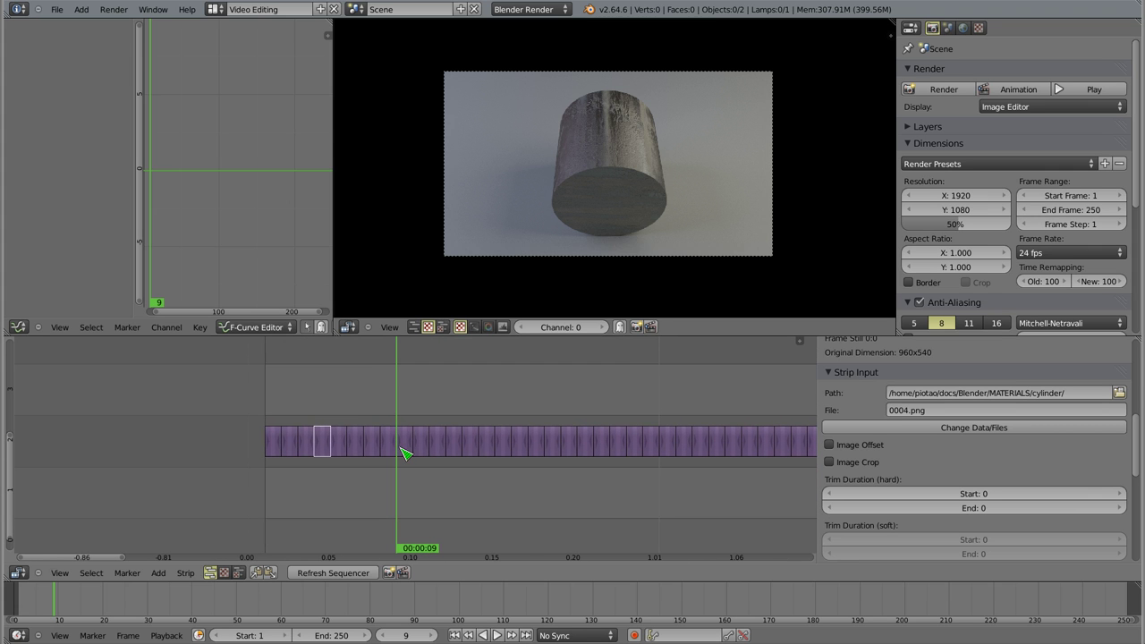
{"action": "key", "text": "b"}
{"action": "left_click_drag", "start_coordinate": [242, 397], "coordinate": [648, 493]}
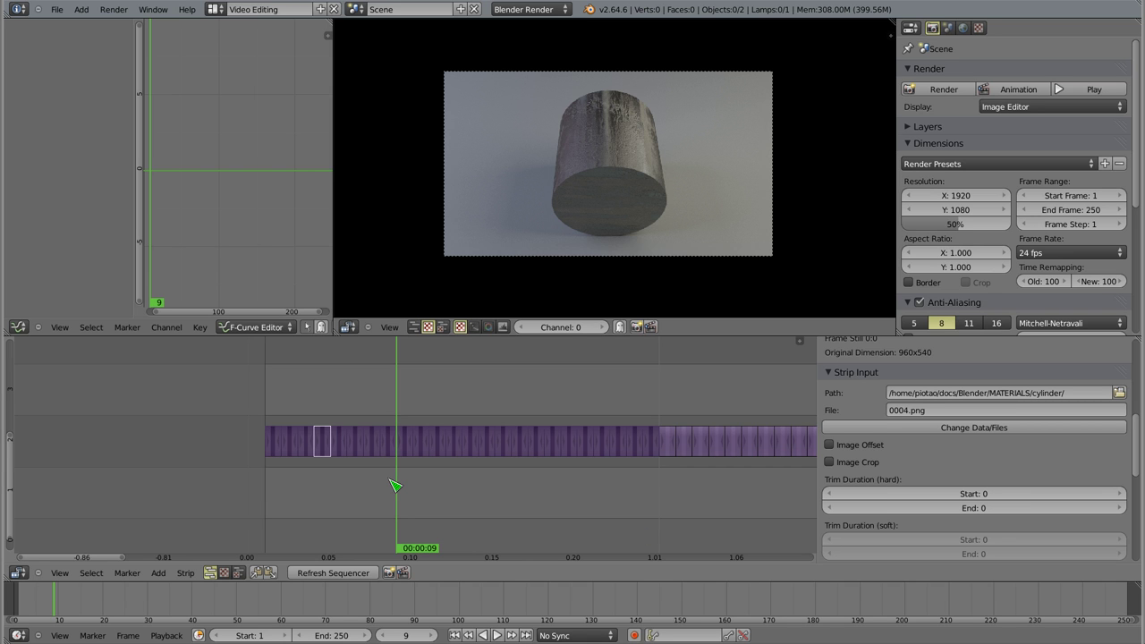
{"action": "left_click", "coordinate": [187, 573]}
Step: Group the first 24 selected strips into a MetaStrip and lift it one channel up
{"action": "key", "text": "ctrl+g"}
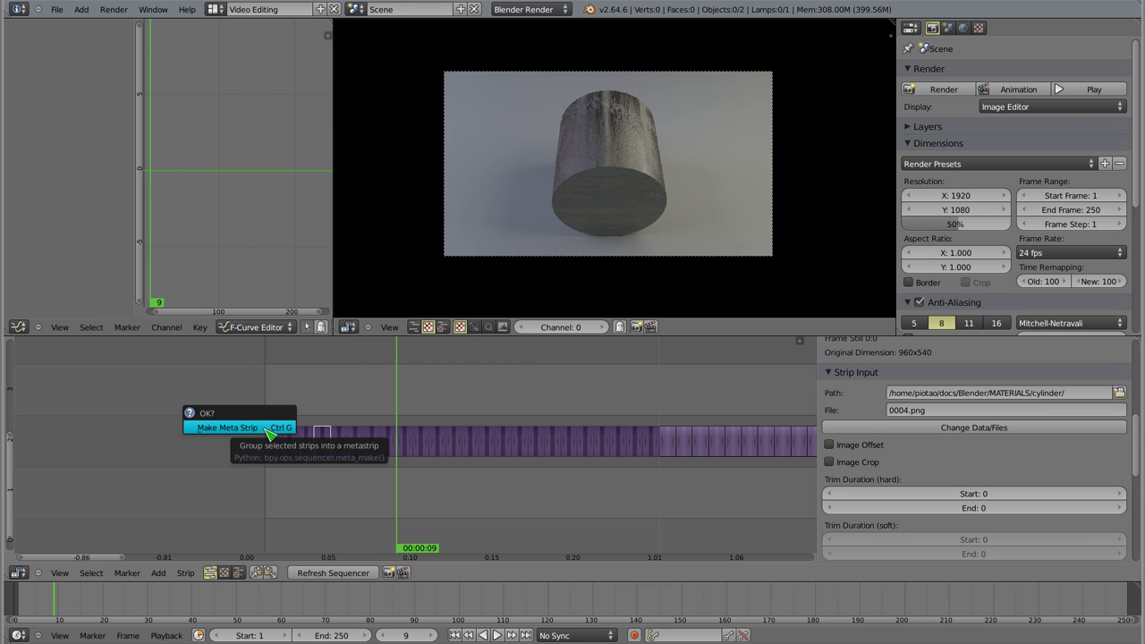
{"action": "left_click", "coordinate": [269, 433]}
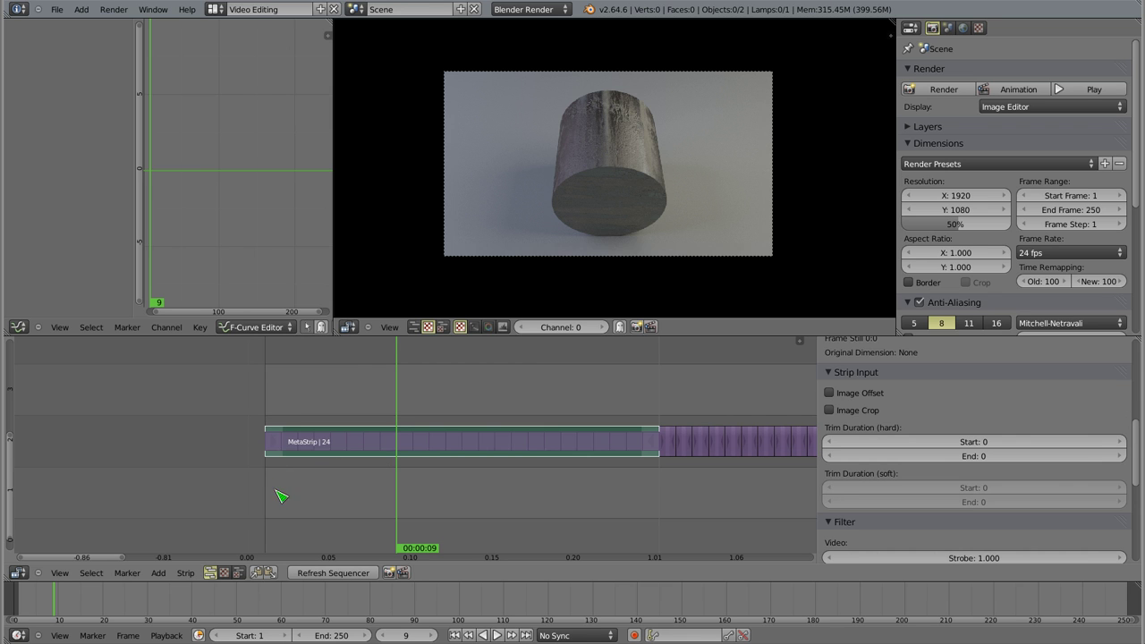
{"action": "key", "text": "g"}
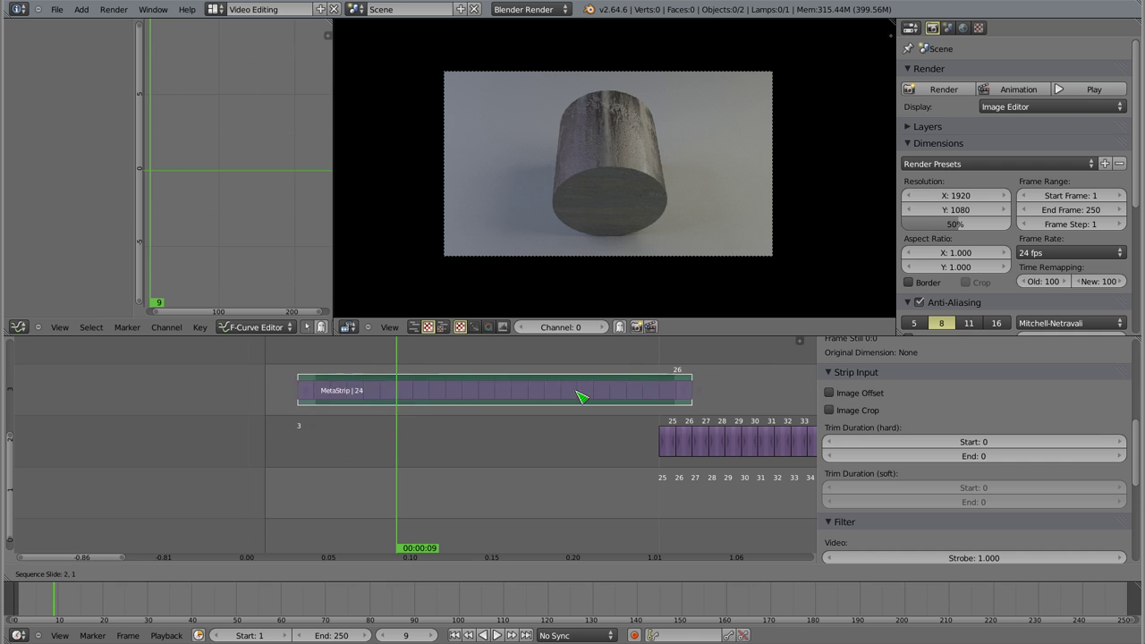
{"action": "left_click", "coordinate": [509, 397]}
{"action": "mouse_move", "coordinate": [506, 397]}
{"action": "left_mouse_down"}
{"action": "mouse_move", "coordinate": [545, 402]}
{"action": "mouse_move", "coordinate": [372, 398]}
{"action": "mouse_move", "coordinate": [415, 390]}
{"action": "left_mouse_up"}
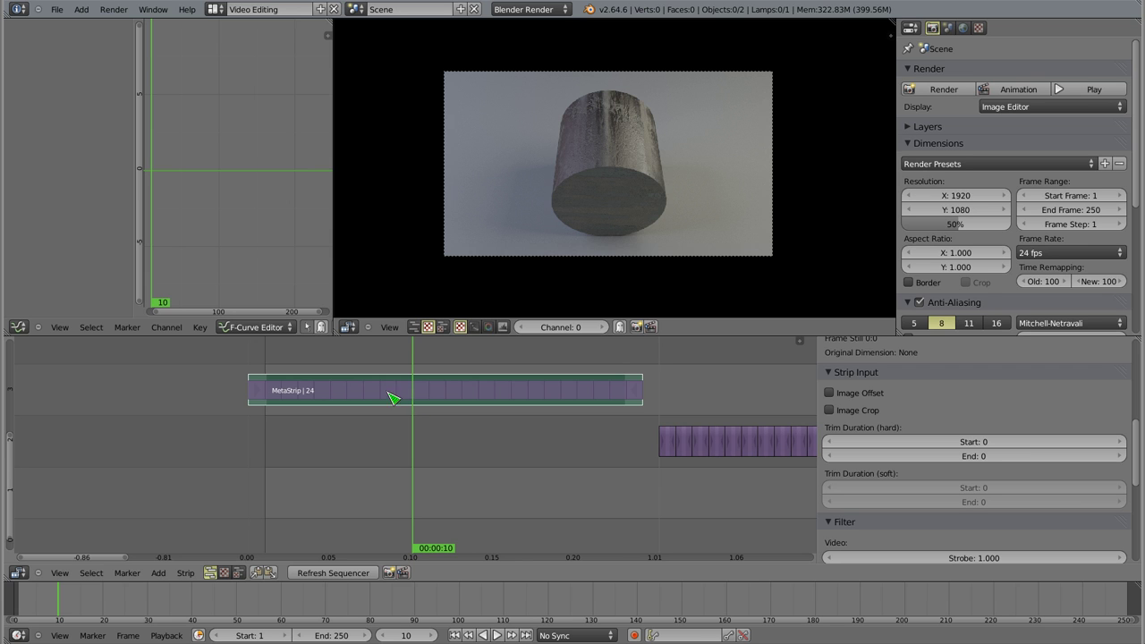
Step: Shift the MetaStrip slightly and drop it back onto channel 2 at the row's start
{"action": "key", "text": "g"}
{"action": "left_click", "coordinate": [411, 397]}
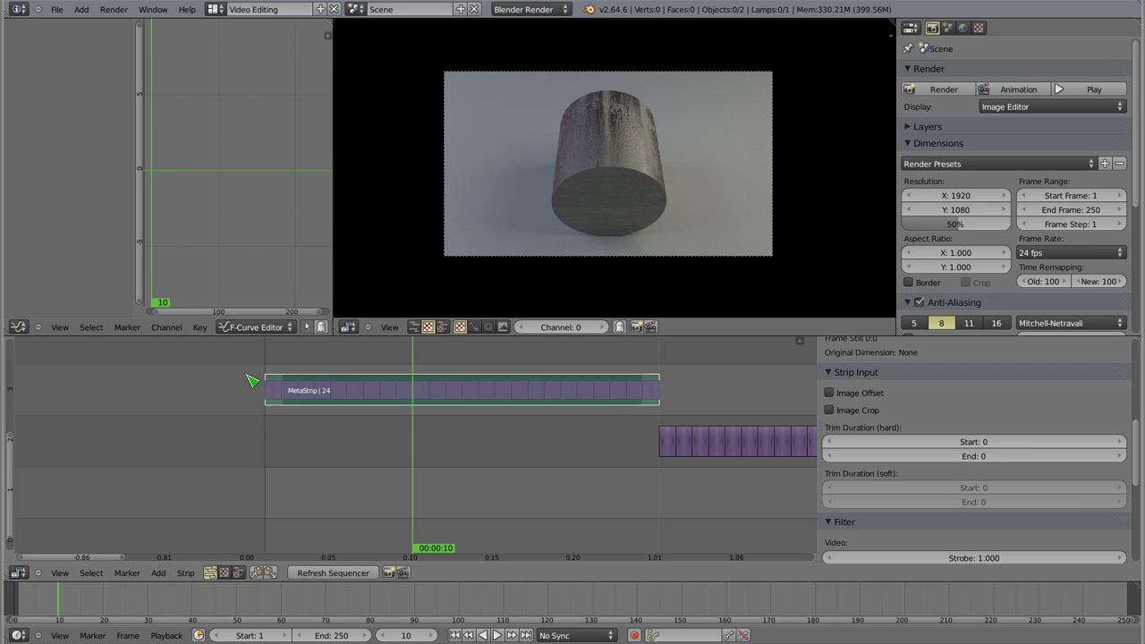
{"action": "key", "text": "g"}
{"action": "left_click", "coordinate": [476, 433]}
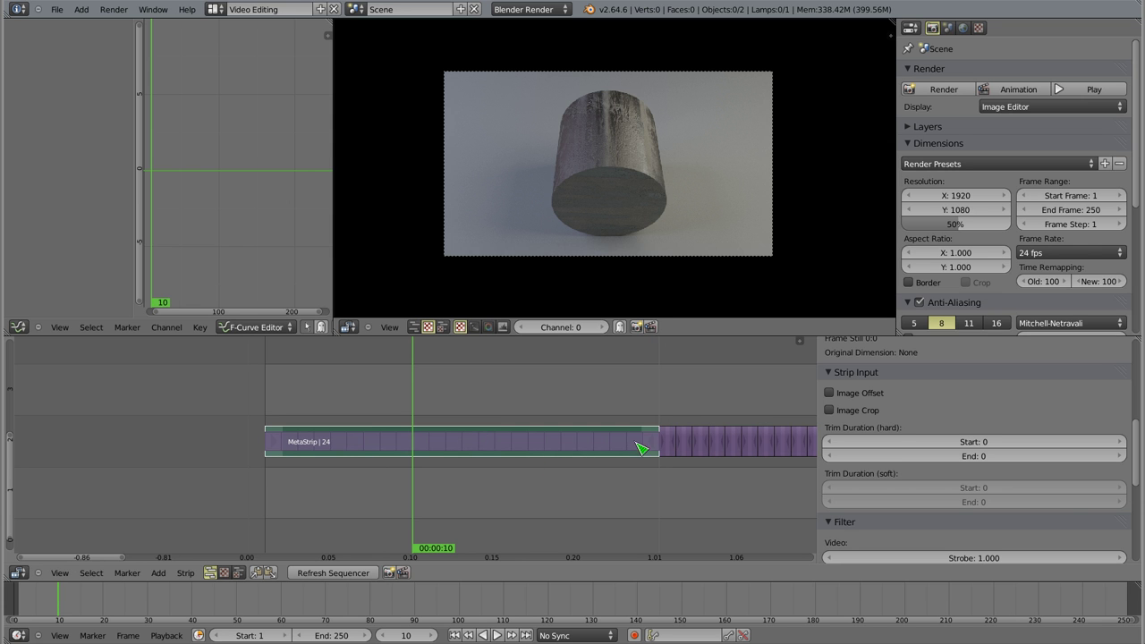
{"action": "middle_click_drag", "start_coordinate": [704, 447], "coordinate": [178, 421]}
Step: Box-select the MetaStrip and following strips and group them into the 65-frame MetaStrip.001
{"action": "key", "text": "b"}
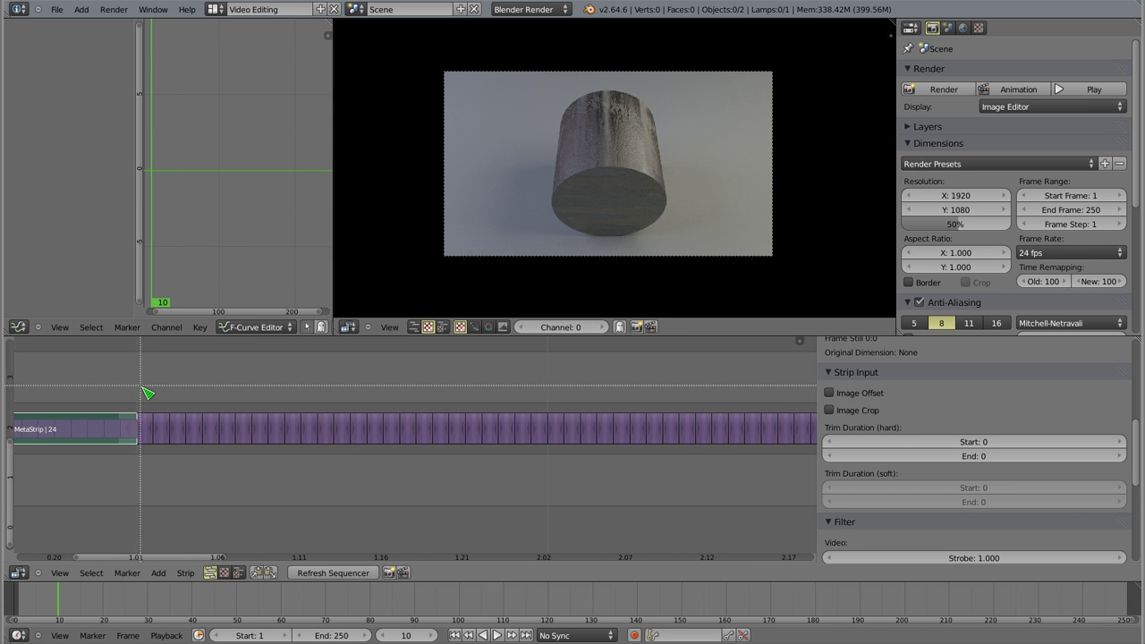
{"action": "left_click_drag", "start_coordinate": [143, 392], "coordinate": [790, 477]}
{"action": "middle_click_drag", "start_coordinate": [584, 492], "coordinate": [546, 492]}
{"action": "scroll", "coordinate": [546, 492], "scroll_direction": "down", "scroll_amount": 1}
{"action": "key", "text": "ctrl+g"}
{"action": "left_click", "coordinate": [548, 497]}
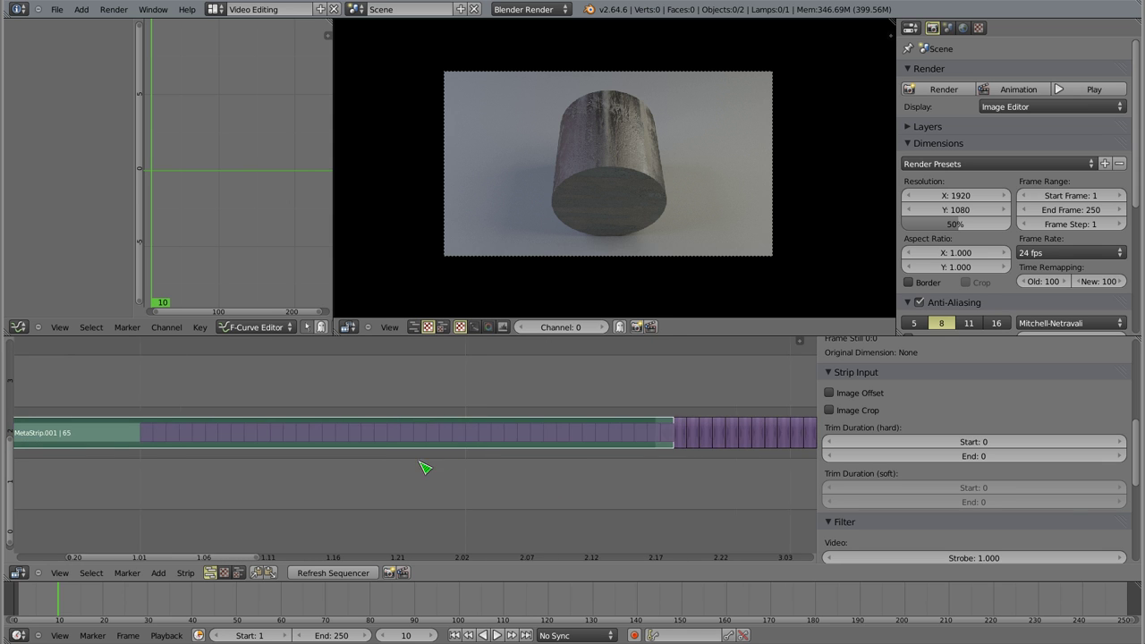
{"action": "scroll", "coordinate": [407, 463], "scroll_direction": "down", "scroll_amount": 3}
{"action": "scroll", "coordinate": [357, 474], "scroll_direction": "up", "scroll_amount": 3, "text": "ctrl"}
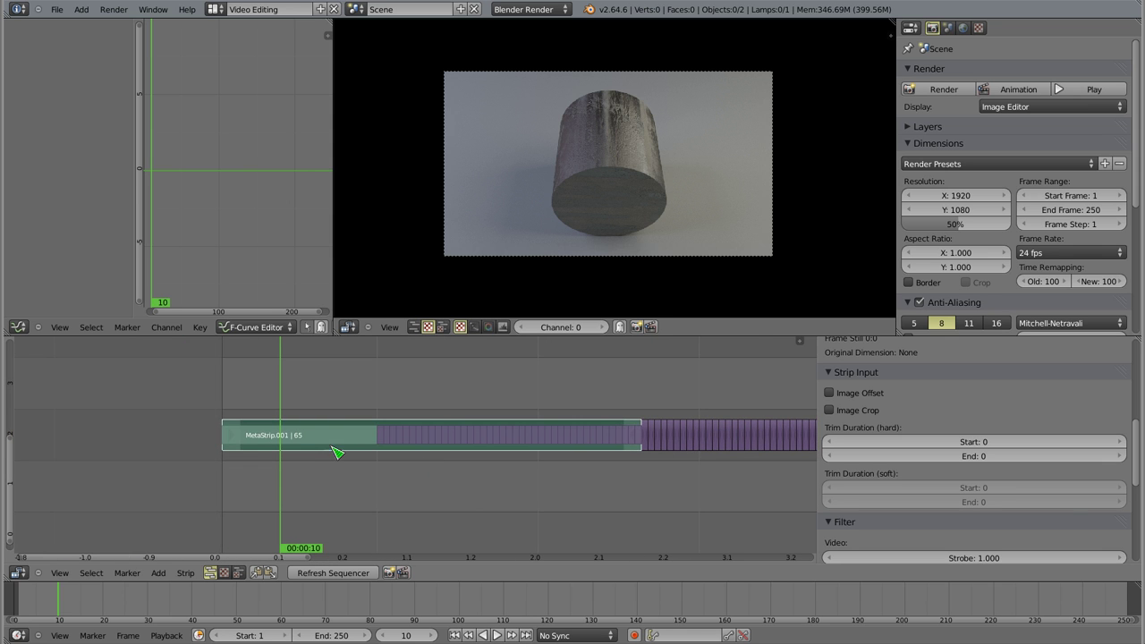
{"action": "left_click", "coordinate": [239, 442]}
{"action": "right_click", "coordinate": [400, 447]}
Step: Set the current frame to 38 and box-select the strips after MetaStrip.001
{"action": "left_click", "coordinate": [461, 402]}
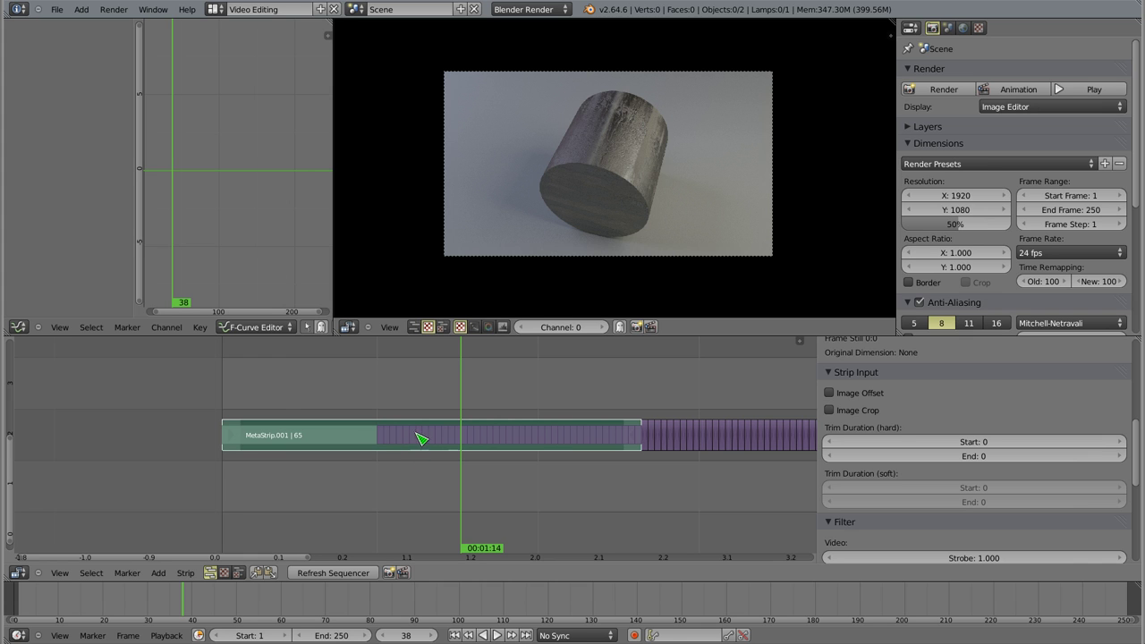
{"action": "middle_click_drag", "start_coordinate": [486, 455], "coordinate": [391, 455]}
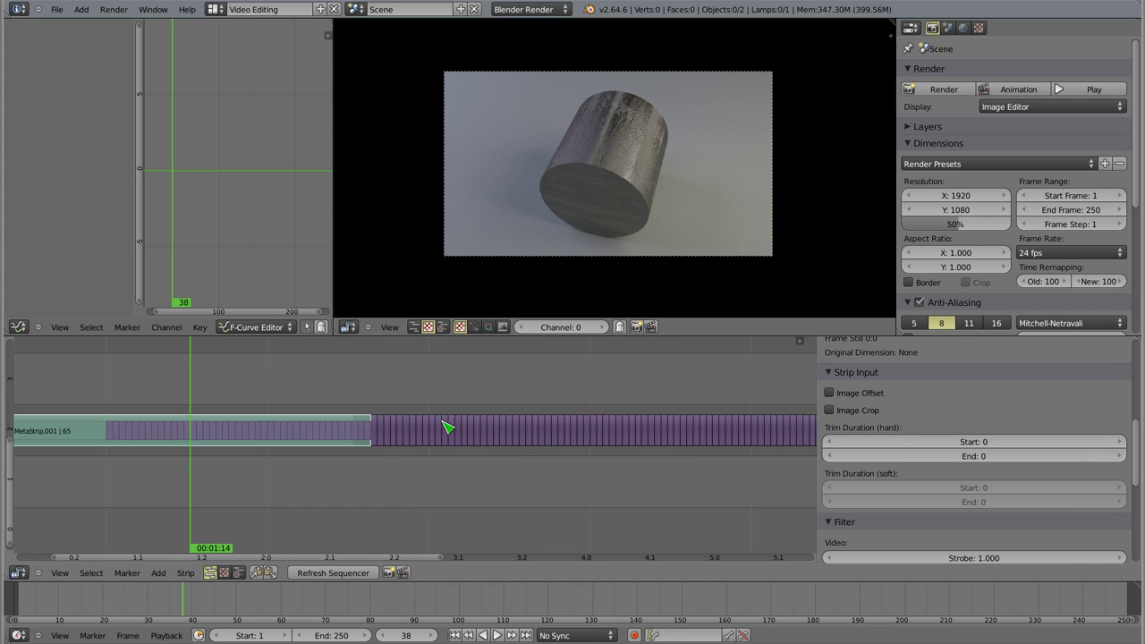
{"action": "key", "text": "b"}
{"action": "mouse_move", "coordinate": [415, 401]}
{"action": "left_mouse_down"}
{"action": "mouse_move", "coordinate": [597, 495]}
{"action": "mouse_move", "coordinate": [547, 479]}
{"action": "left_mouse_up"}
Step: Group the selected 36 strips into MetaStrip.002 and frame both meta strips in view
{"action": "key", "text": "ctrl+g"}
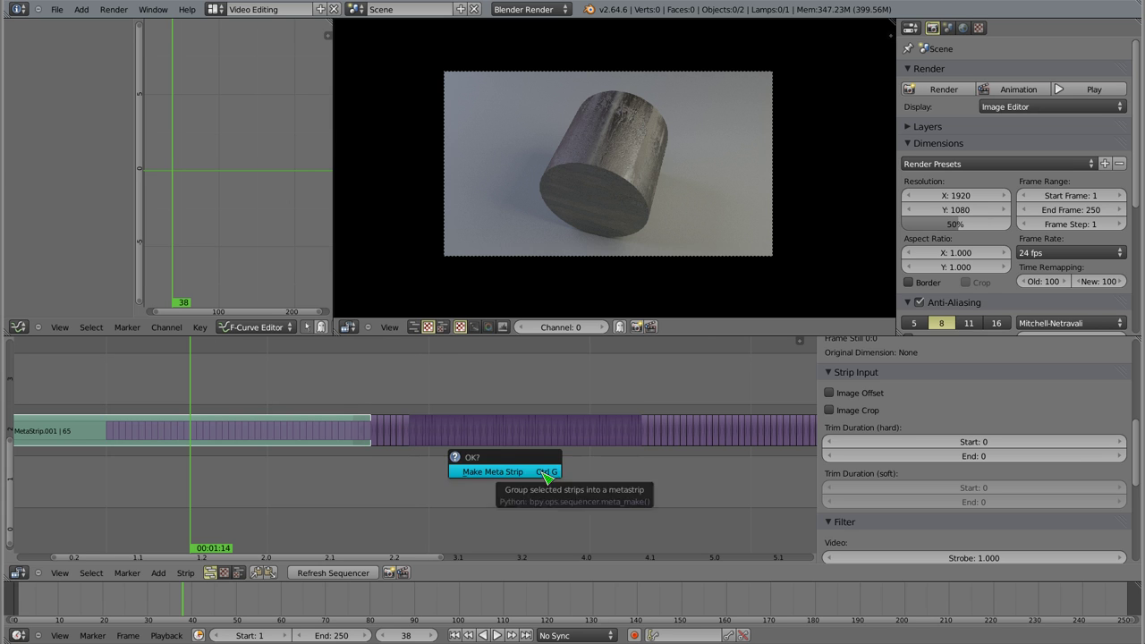
{"action": "left_click", "coordinate": [492, 467]}
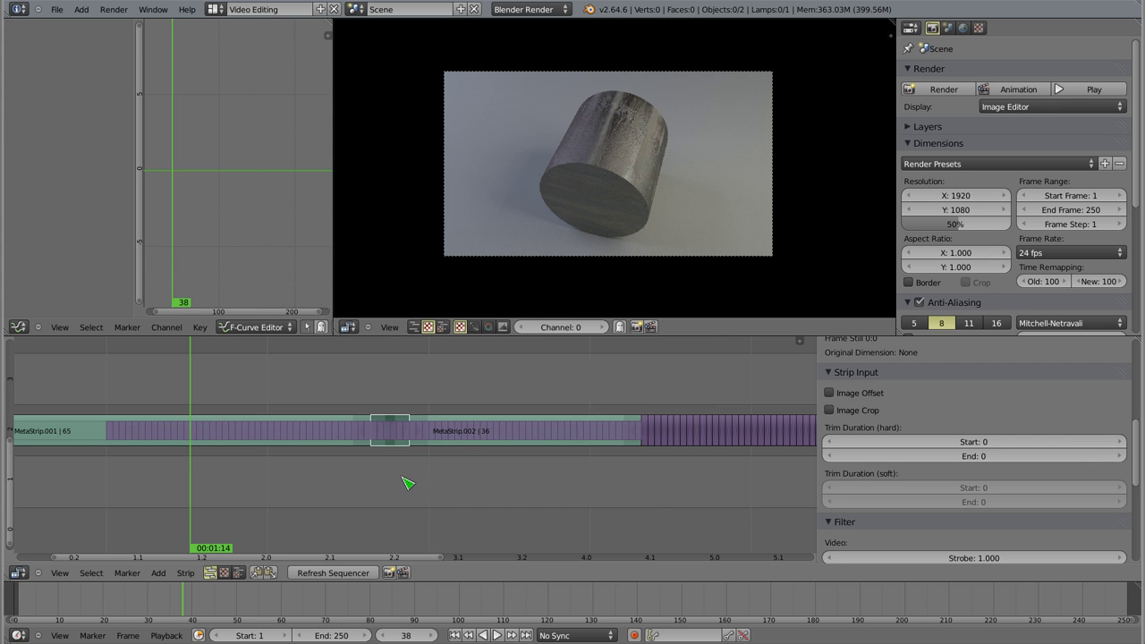
{"action": "right_click_drag", "start_coordinate": [490, 435], "coordinate": [488, 416]}
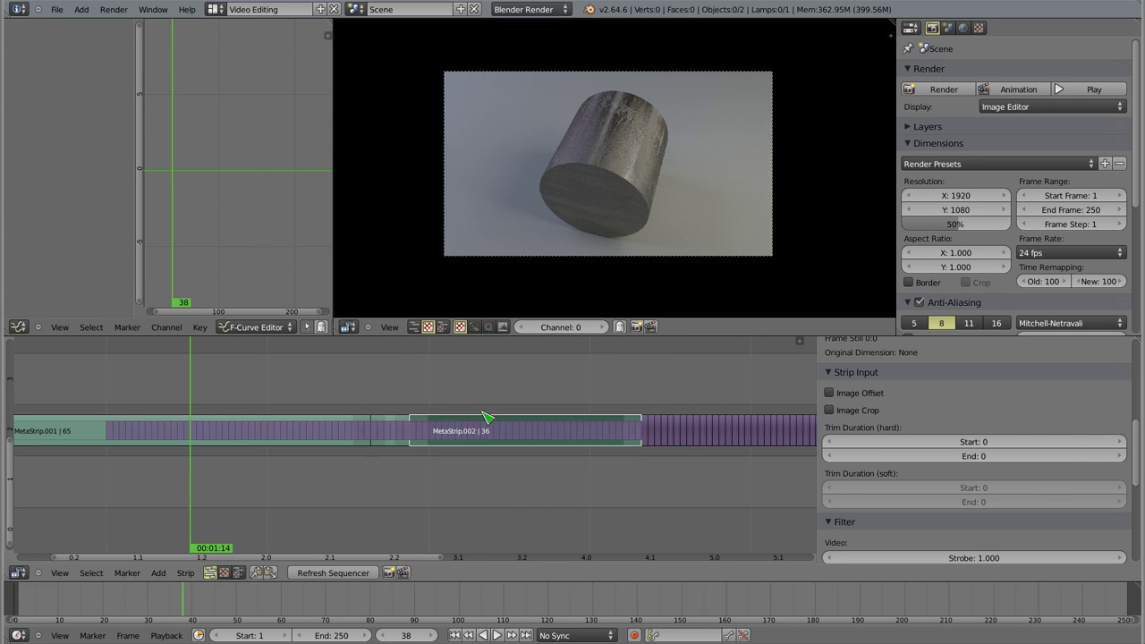
{"action": "mouse_move", "coordinate": [403, 439]}
{"action": "right_mouse_down"}
{"action": "mouse_move", "coordinate": [398, 420]}
{"action": "mouse_move", "coordinate": [354, 418]}
{"action": "right_mouse_up"}
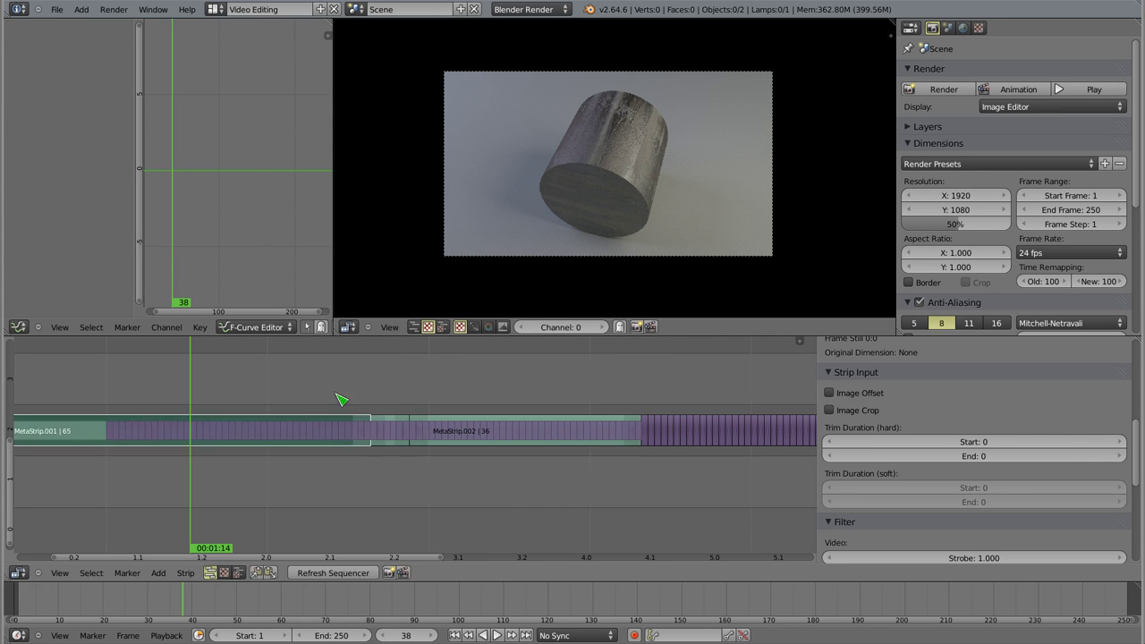
{"action": "scroll", "coordinate": [383, 460], "scroll_direction": "down", "scroll_amount": 1}
{"action": "middle_click_drag", "start_coordinate": [383, 460], "coordinate": [475, 450]}
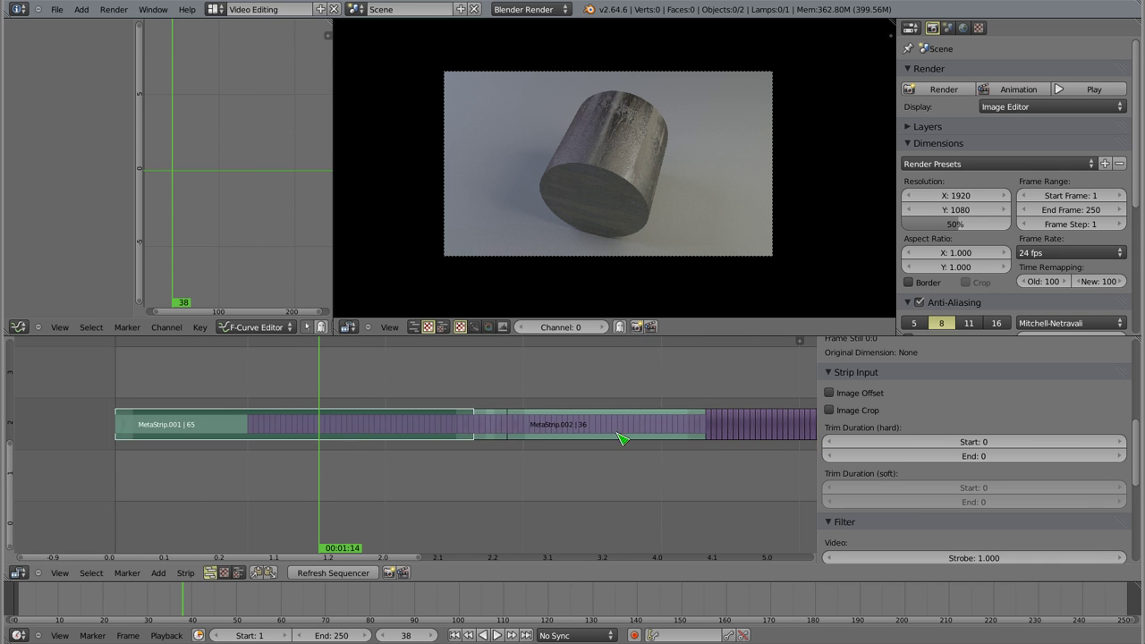
Step: Select MetaStrip.002 and MetaStrip.001 and combine them into the 107-frame MetaStrip.004
{"action": "right_click", "coordinate": [618, 439]}
{"action": "right_click", "coordinate": [474, 429]}
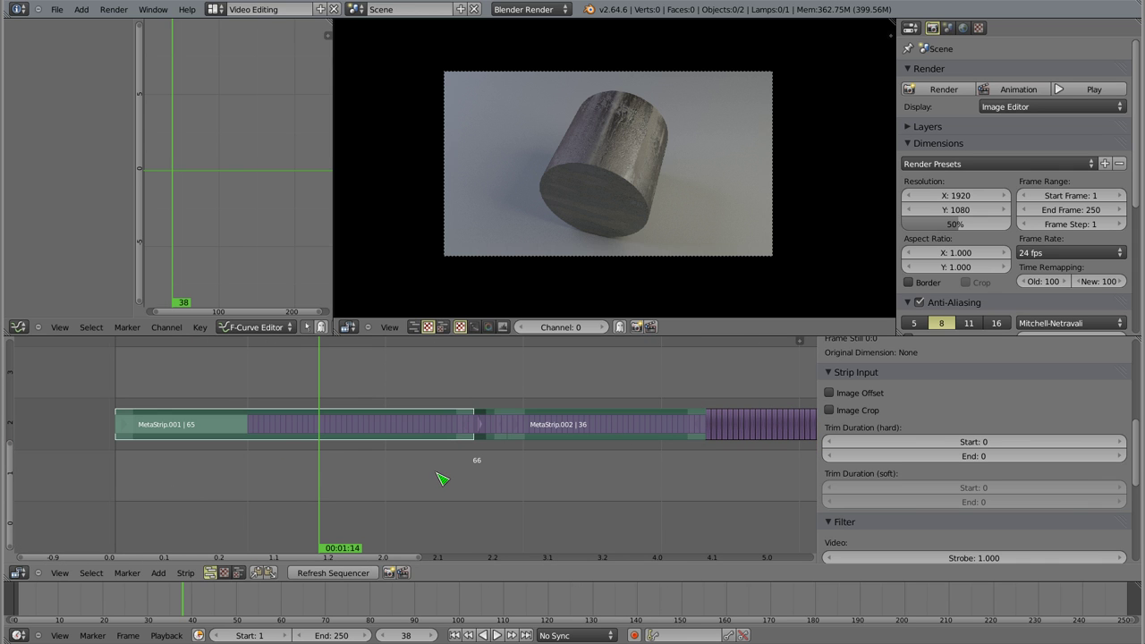
{"action": "key", "text": "ctrl+g"}
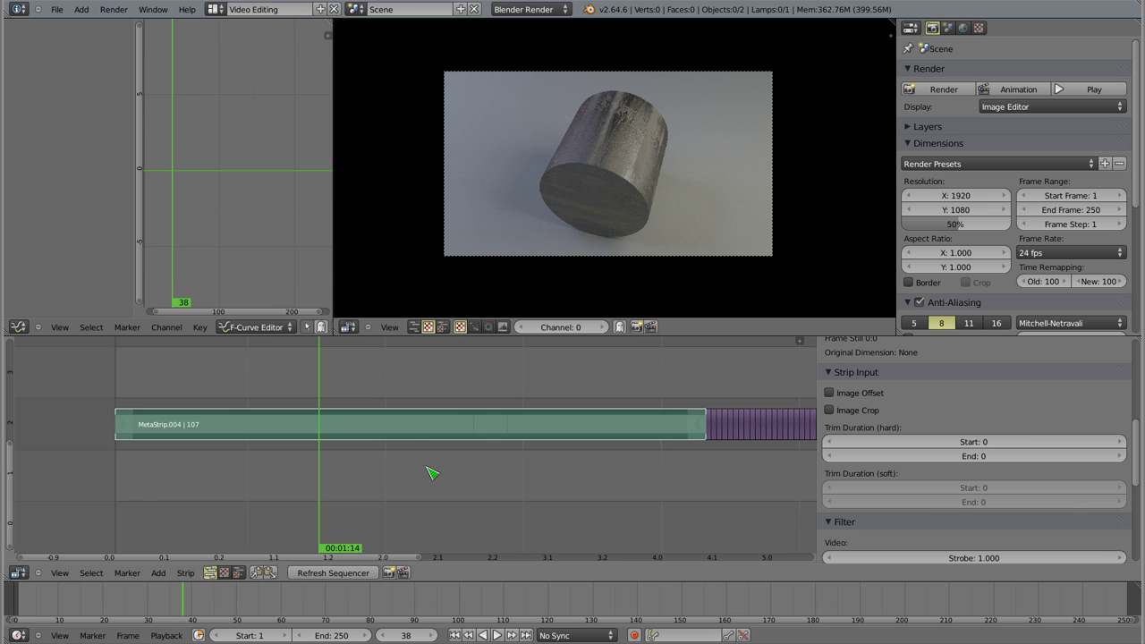
{"action": "key", "text": "g"}
{"action": "left_click", "coordinate": [426, 430]}
Step: Ungroup MetaStrip.004, then re-seat MetaStrip.002 and the small strip between the meta strips
{"action": "key", "text": "alt+m"}
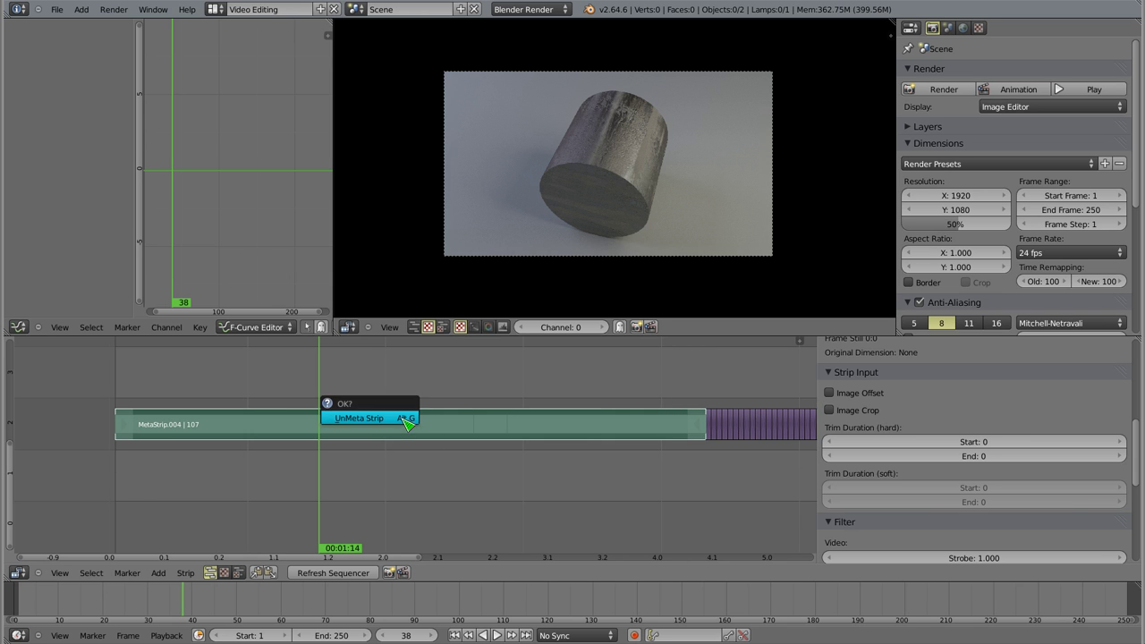
{"action": "left_click", "coordinate": [410, 421]}
{"action": "right_click", "coordinate": [380, 429]}
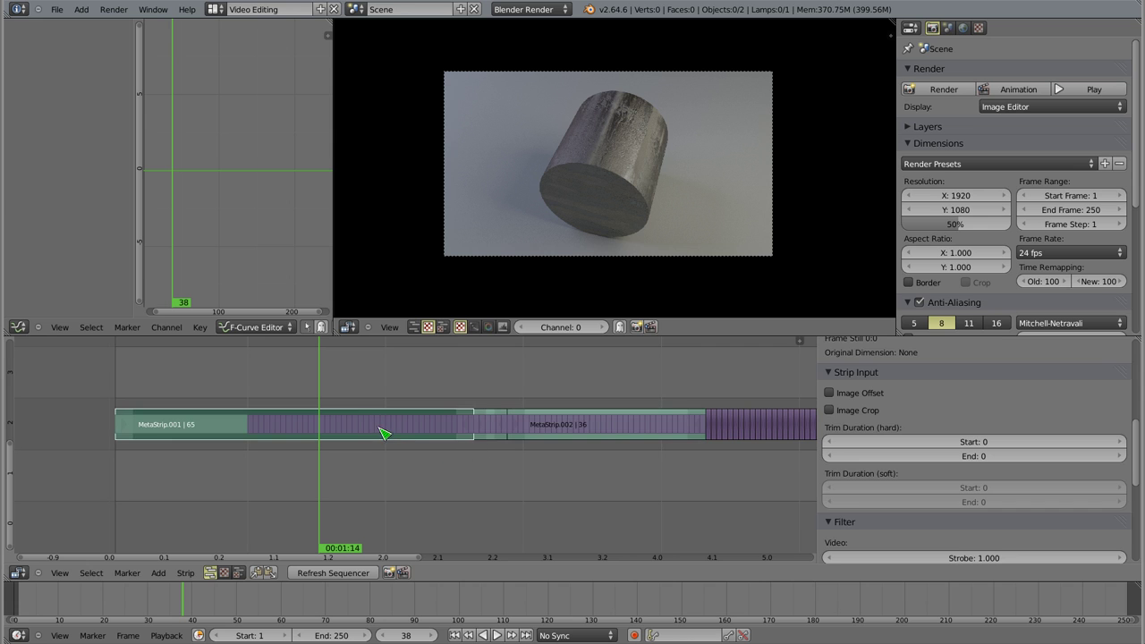
{"action": "right_click", "coordinate": [577, 433]}
{"action": "key", "text": "g"}
{"action": "left_click", "coordinate": [577, 427]}
{"action": "right_click", "coordinate": [489, 425]}
{"action": "key", "text": "g"}
{"action": "left_click", "coordinate": [489, 425]}
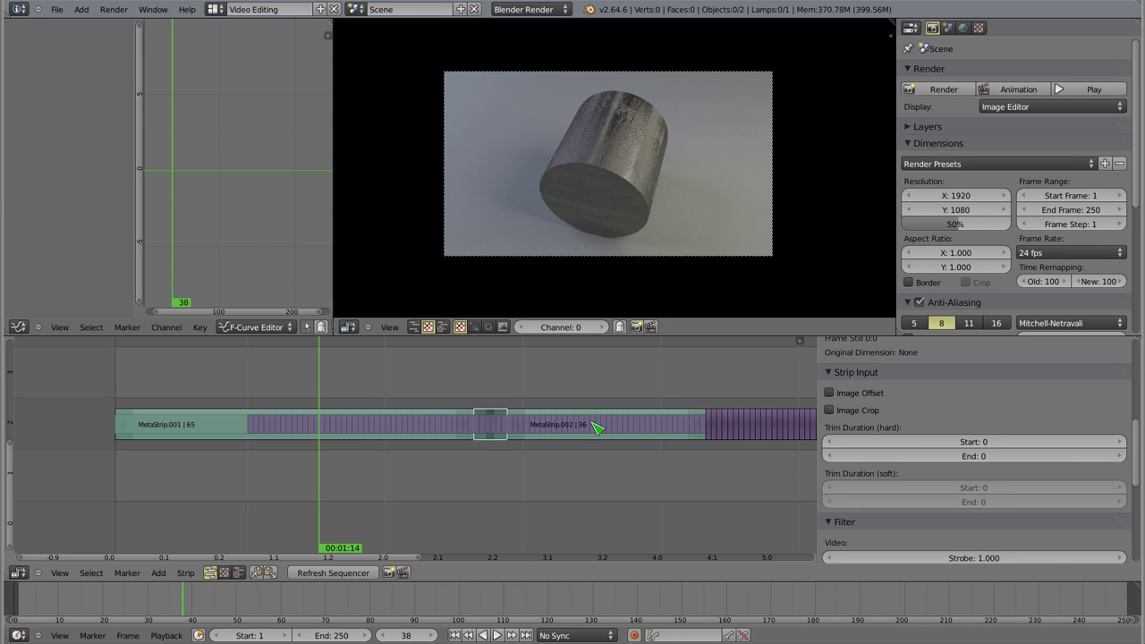
Step: Ungroup MetaStrip.002 into loose single-frame strips and readjust the timeline zoom
{"action": "right_click", "coordinate": [546, 432]}
{"action": "key", "text": "alt+g"}
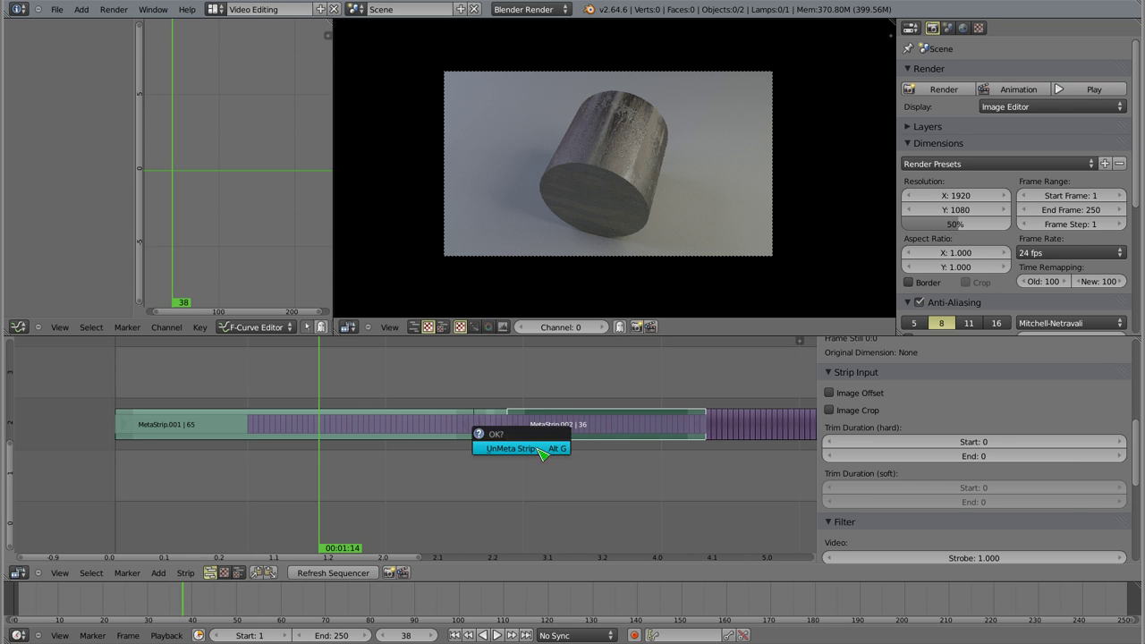
{"action": "left_click", "coordinate": [522, 448]}
{"action": "scroll", "coordinate": [550, 433], "scroll_direction": "up", "scroll_amount": 2}
{"action": "scroll", "coordinate": [572, 439], "scroll_direction": "up", "scroll_amount": 3}
{"action": "scroll", "coordinate": [586, 442], "scroll_direction": "up", "scroll_amount": 1}
{"action": "scroll", "coordinate": [599, 444], "scroll_direction": "up", "scroll_amount": 1}
{"action": "scroll", "coordinate": [602, 474], "scroll_direction": "down", "scroll_amount": 2}
{"action": "scroll", "coordinate": [590, 474], "scroll_direction": "down", "scroll_amount": 2}
{"action": "scroll", "coordinate": [577, 472], "scroll_direction": "down", "scroll_amount": 1}
{"action": "mouse_move", "coordinate": [576, 472]}
{"action": "middle_mouse_down", "text": "ctrl"}
{"action": "mouse_move", "coordinate": [621, 454]}
{"action": "mouse_move", "coordinate": [456, 439]}
{"action": "middle_mouse_up", "text": "ctrl"}
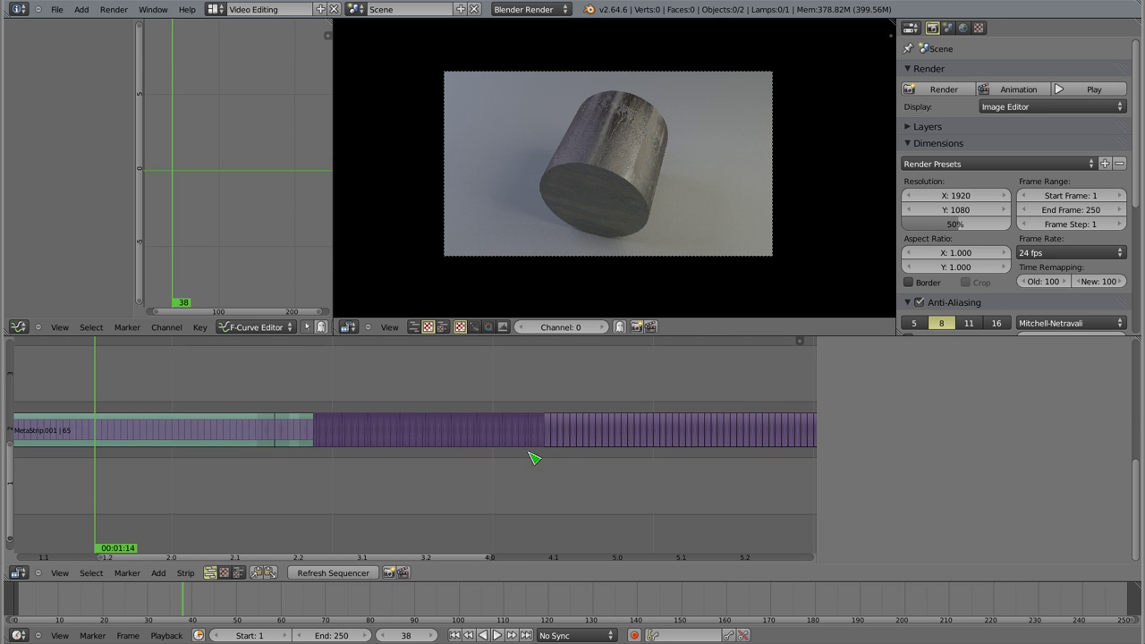
Step: Zoom in on strip 0001.107, show its Strip Input file 0108.png, and set frame 109
{"action": "right_click", "coordinate": [555, 429]}
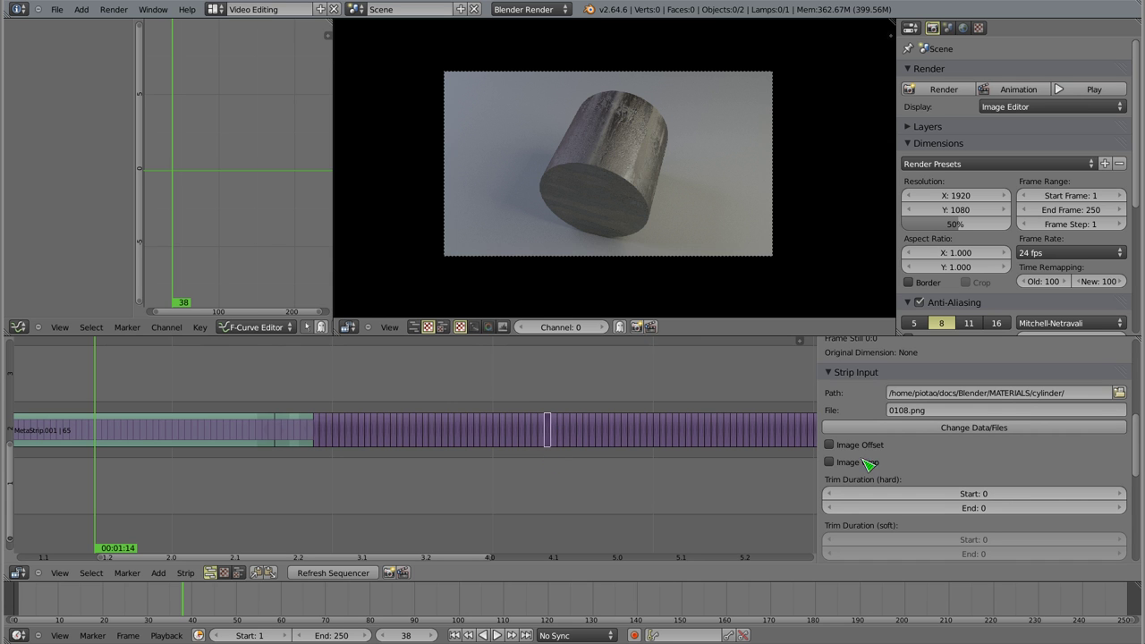
{"action": "mouse_move", "coordinate": [560, 442]}
{"action": "middle_mouse_down", "text": "ctrl"}
{"action": "mouse_move", "coordinate": [630, 440]}
{"action": "mouse_move", "coordinate": [478, 462]}
{"action": "middle_mouse_up", "text": "ctrl"}
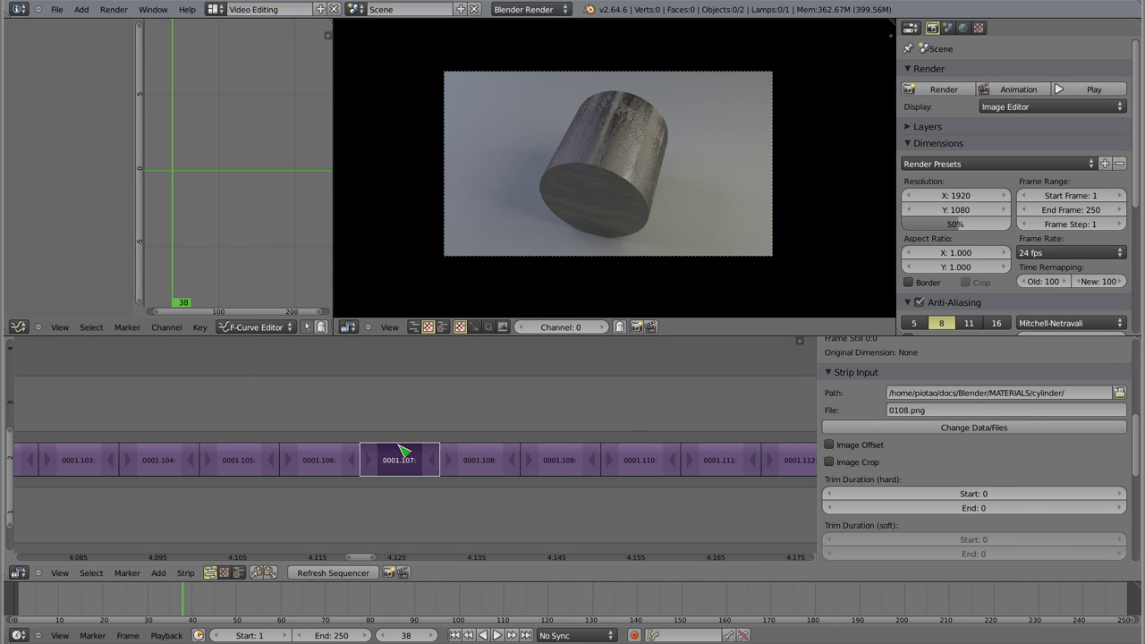
{"action": "scroll", "coordinate": [846, 380], "scroll_direction": "up", "scroll_amount": 3}
{"action": "scroll", "coordinate": [846, 380], "scroll_direction": "up", "scroll_amount": 3}
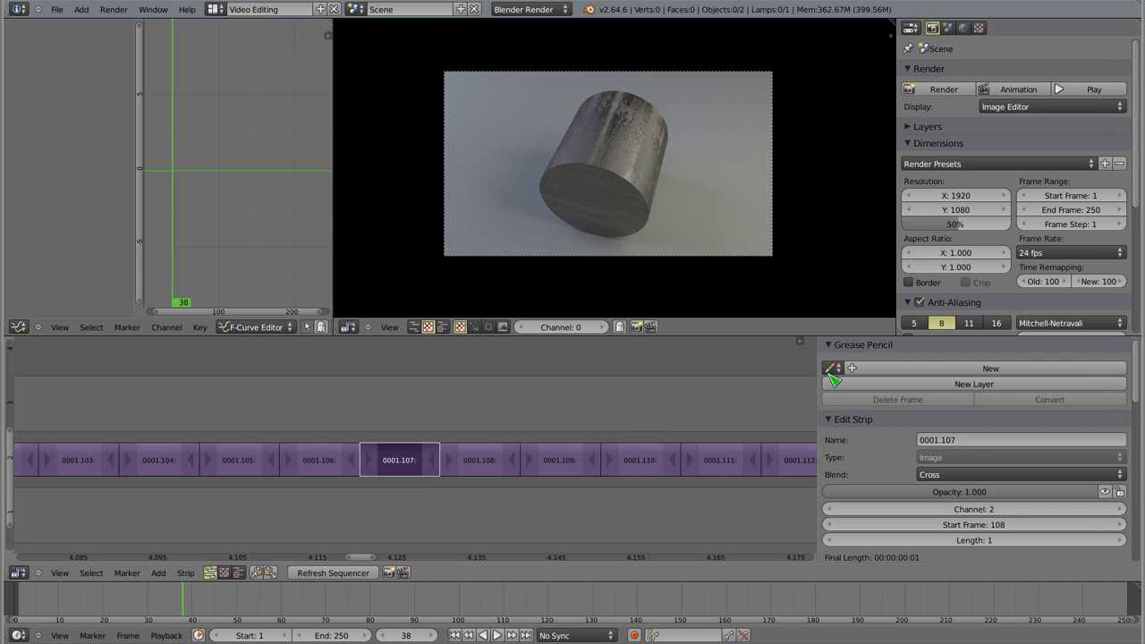
{"action": "left_click_drag", "start_coordinate": [833, 346], "coordinate": [836, 430]}
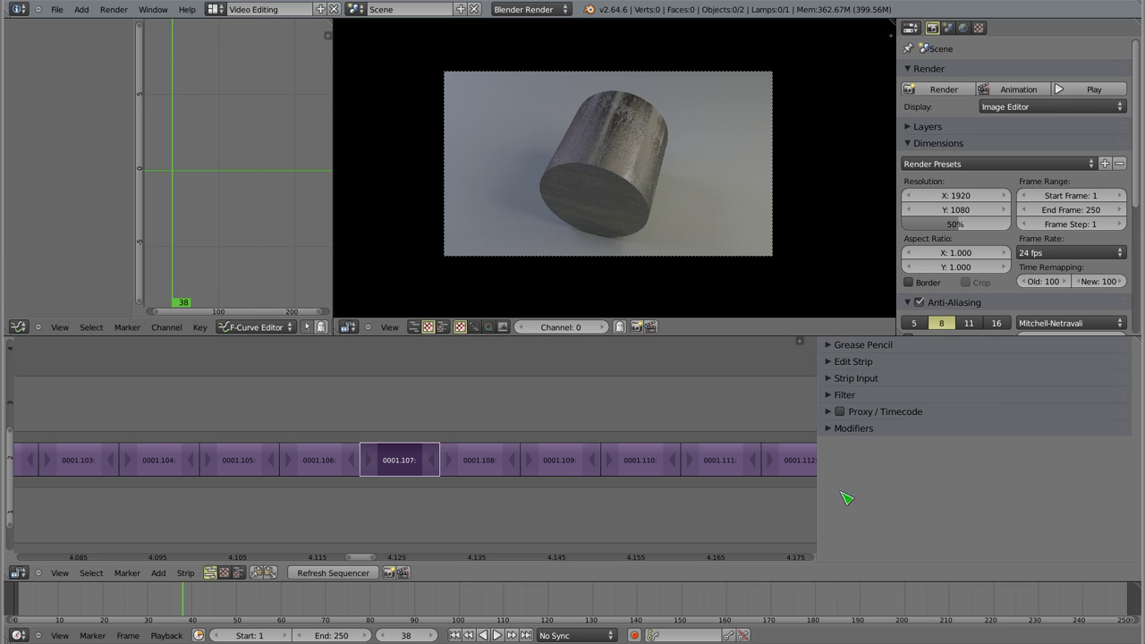
{"action": "left_click", "coordinate": [857, 380]}
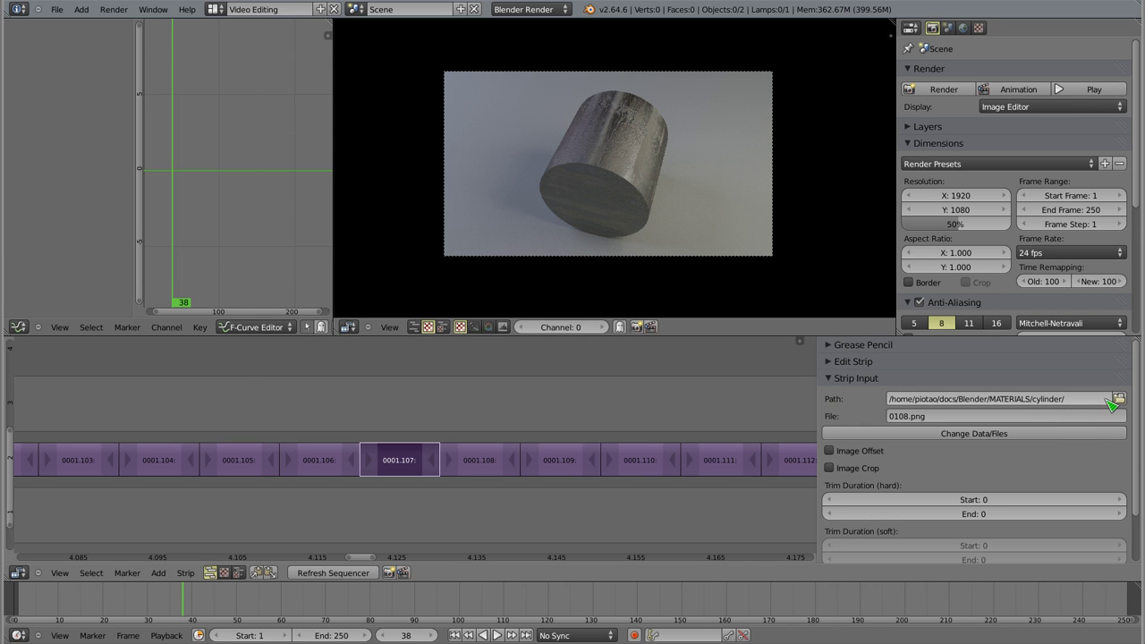
{"action": "mouse_move", "coordinate": [399, 448]}
{"action": "left_mouse_down"}
{"action": "mouse_move", "coordinate": [427, 426]}
{"action": "mouse_move", "coordinate": [370, 434]}
{"action": "mouse_move", "coordinate": [436, 427]}
{"action": "left_mouse_up"}
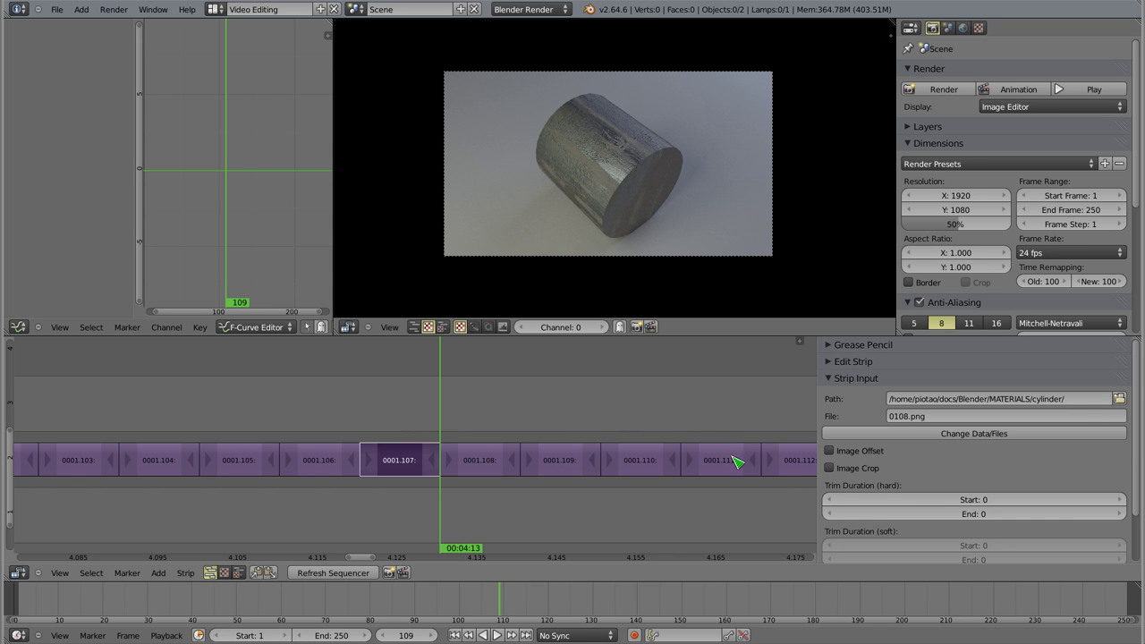
Step: Zoom the sequencer timeline out to fit all strips, including MetaStrip.001 and the cylinder image strips
{"action": "scroll", "coordinate": [501, 483], "scroll_direction": "down", "scroll_amount": 3}
{"action": "scroll", "coordinate": [483, 474], "scroll_direction": "down", "scroll_amount": 4}
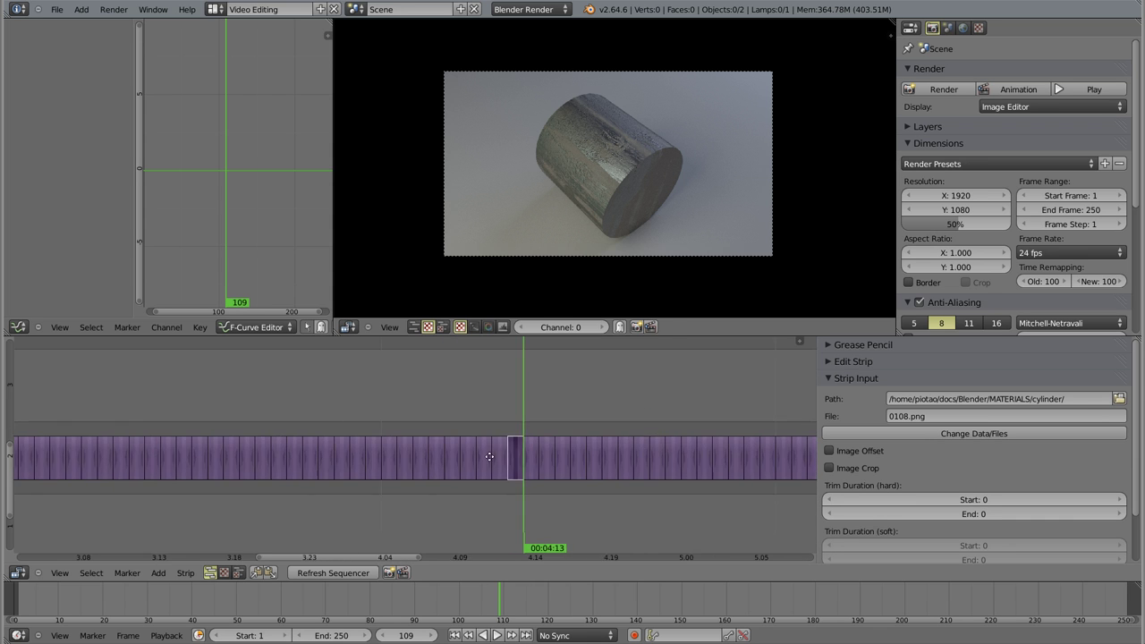
{"action": "scroll", "coordinate": [465, 465], "scroll_direction": "down", "scroll_amount": 4}
{"action": "scroll", "coordinate": [453, 460], "scroll_direction": "down", "scroll_amount": 3}
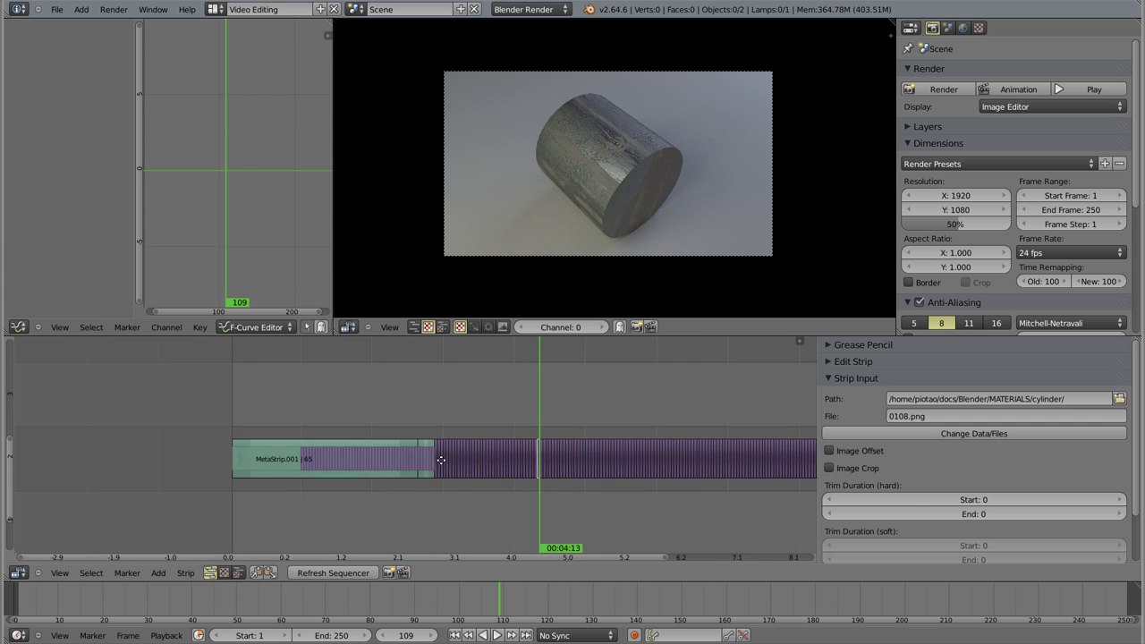
{"action": "key", "text": "Home"}
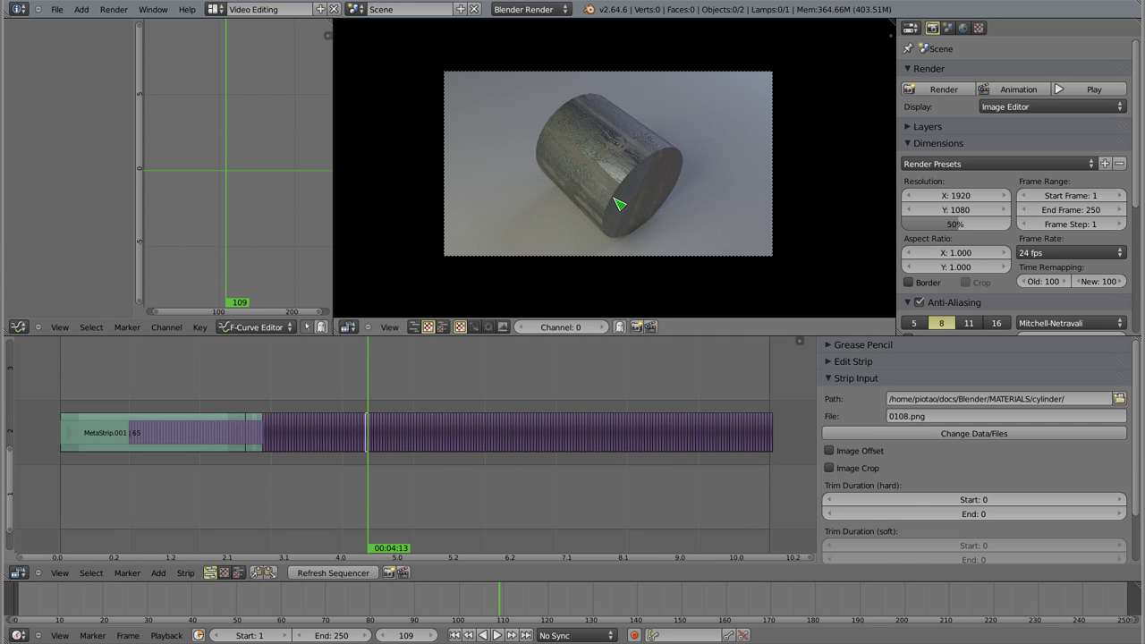
Step: Zoom in on the cylinder preview at frame 109 and recentre the enlarged image
{"action": "scroll", "coordinate": [626, 170], "scroll_direction": "up", "scroll_amount": 1}
{"action": "scroll", "coordinate": [623, 176], "scroll_direction": "up", "scroll_amount": 1}
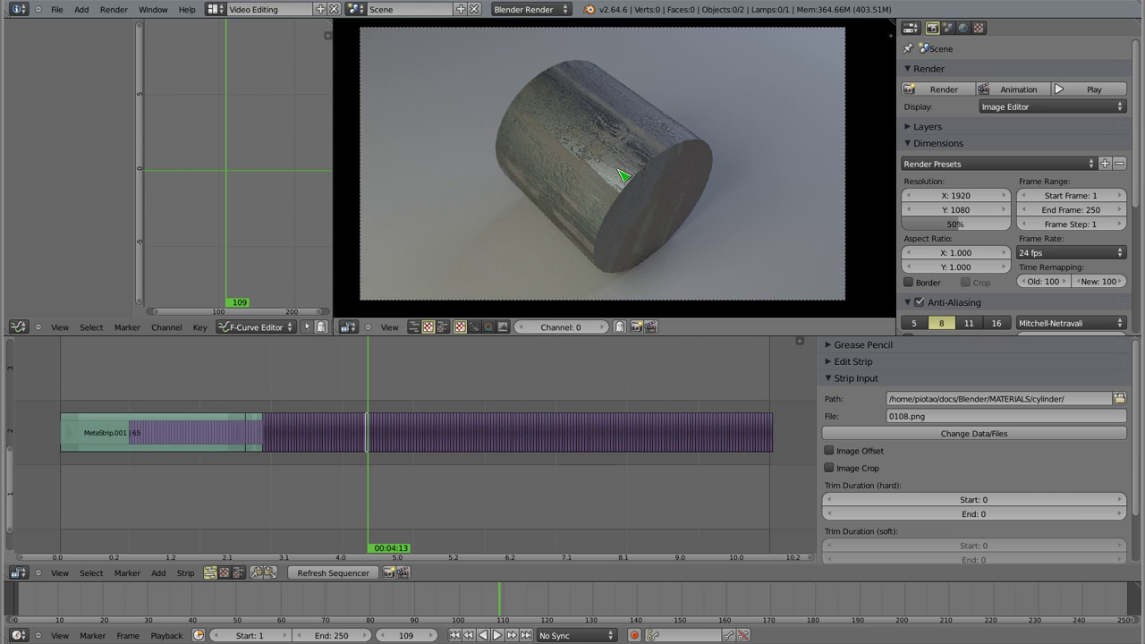
{"action": "middle_click_drag", "start_coordinate": [605, 159], "coordinate": [614, 161]}
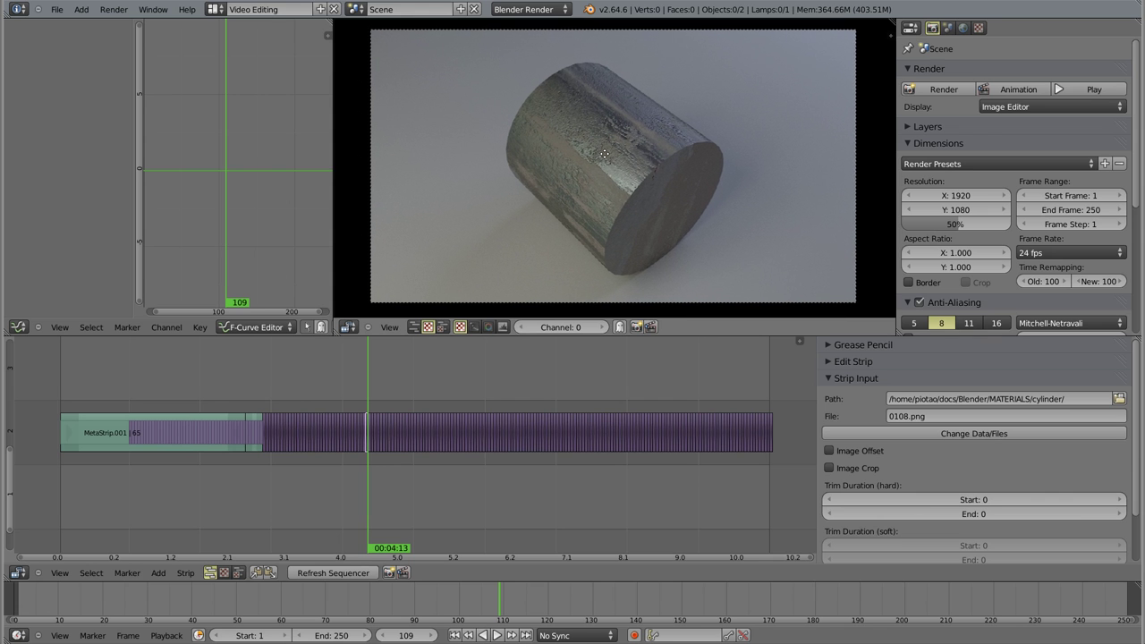